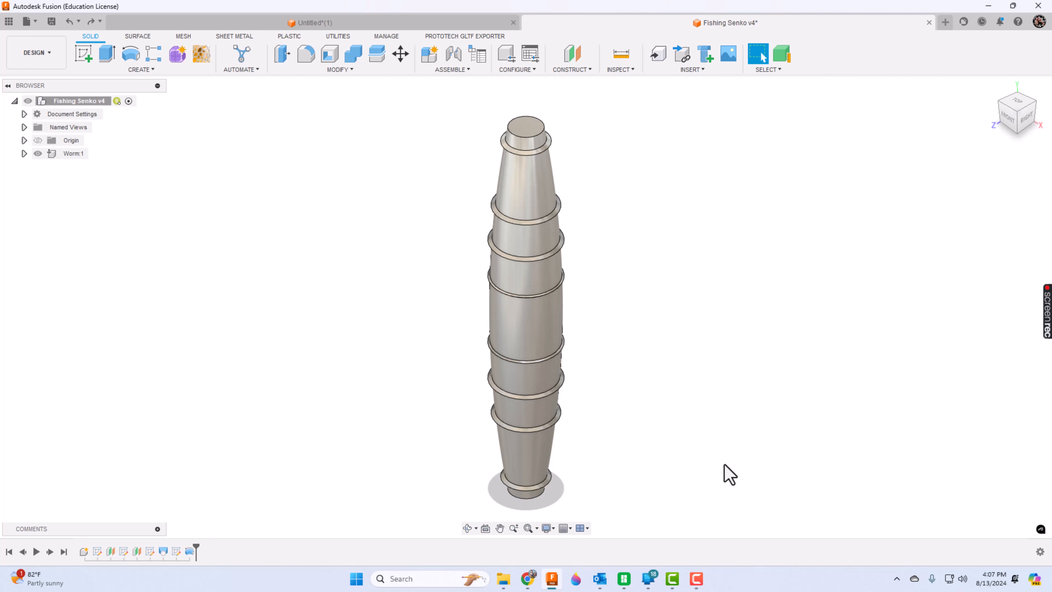
Step: Create a new internal standard component named Mold under the top-level Fishing Senko assembly
scroll(724, 464, down, 1)
middle_click(724, 464)
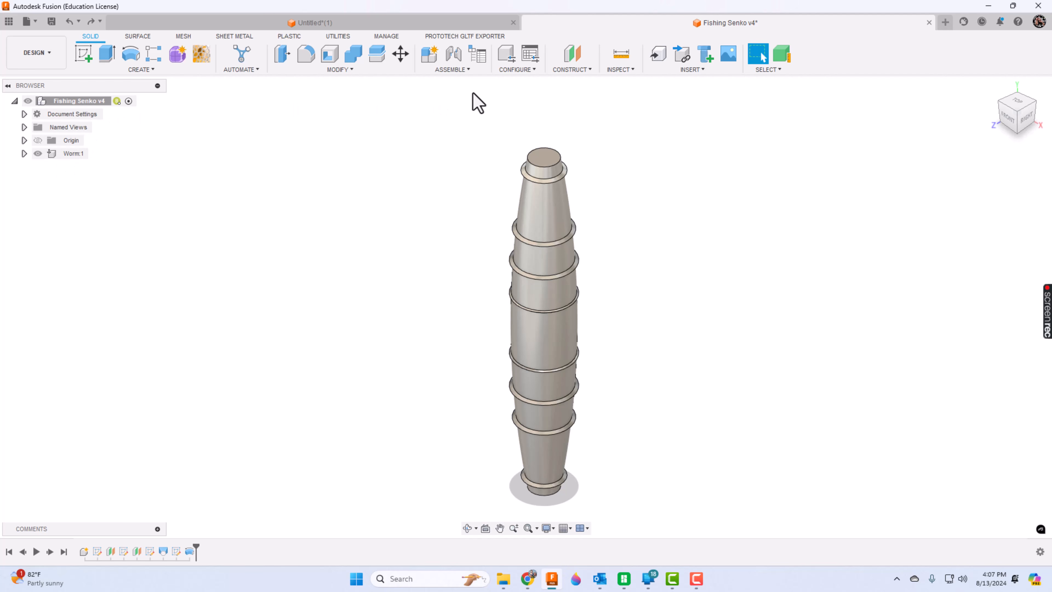
click(430, 54)
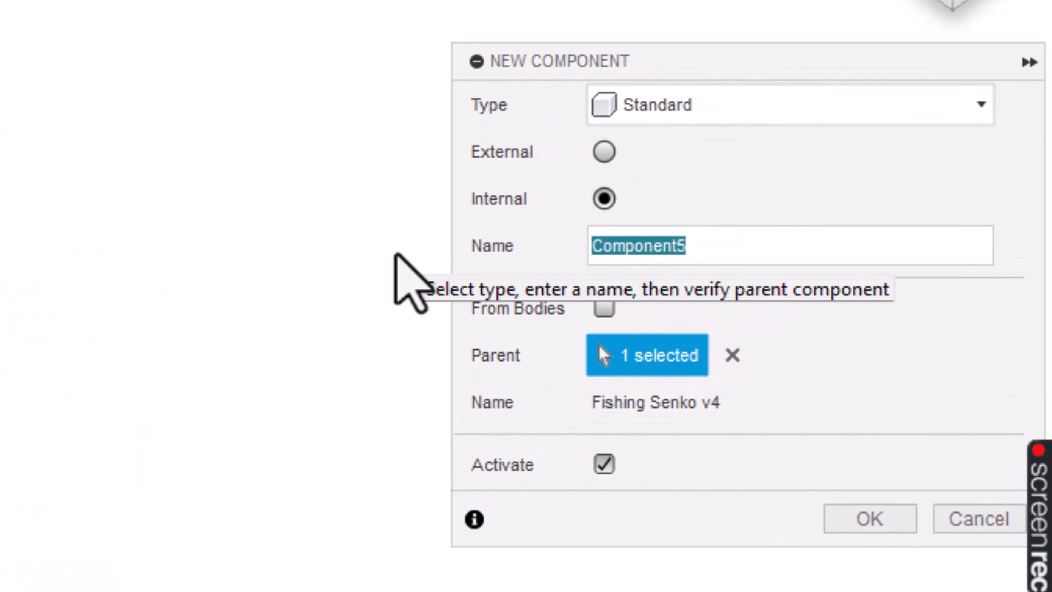
text(Mold)
key(Return)
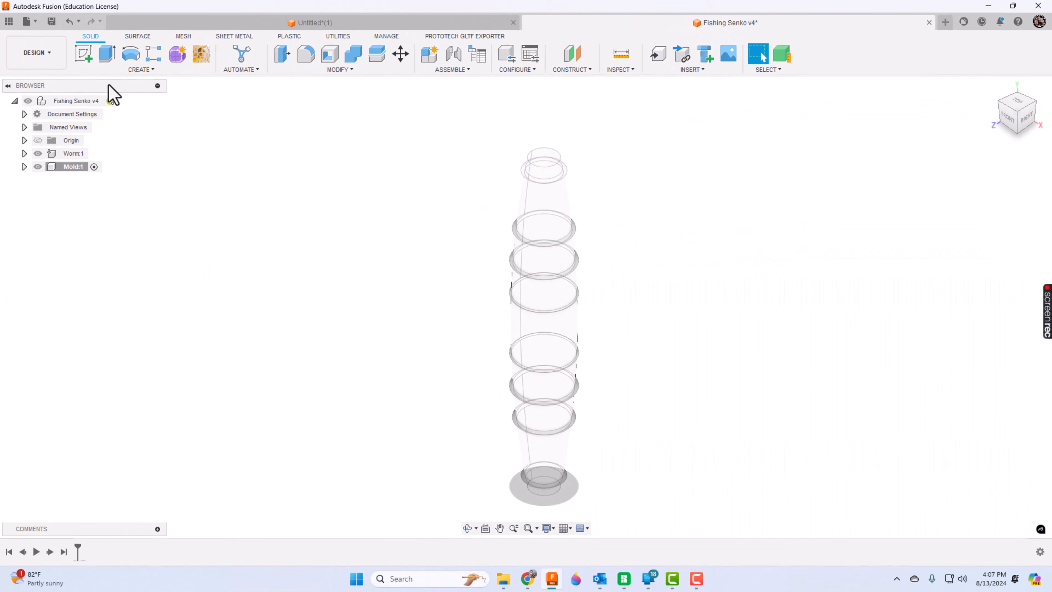
Step: Start a sketch on the front (XY) plane and draw a two-point rectangle enclosing the whole worm outline
click(88, 57)
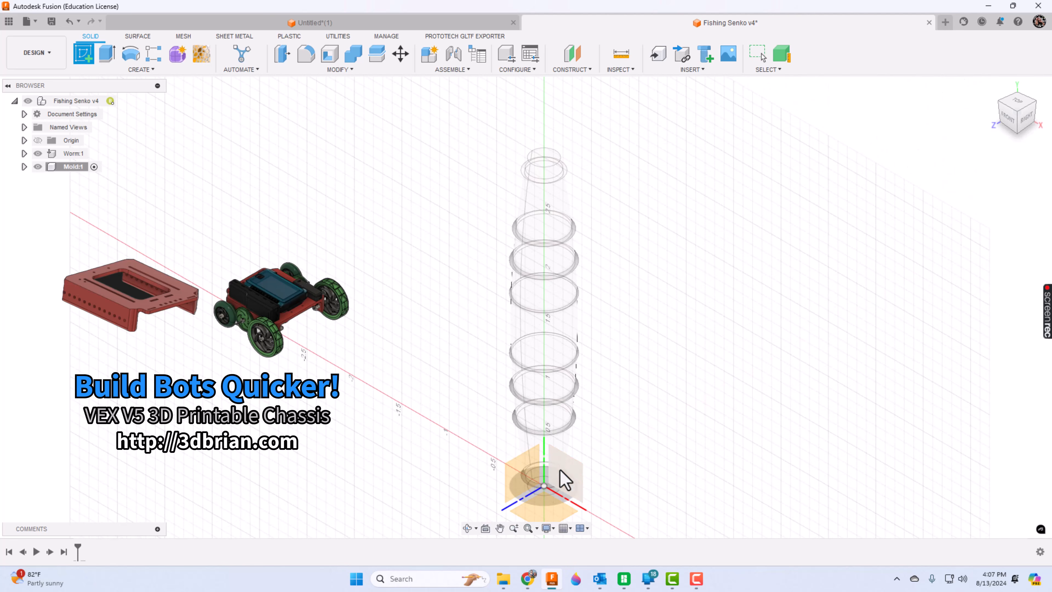
click(569, 476)
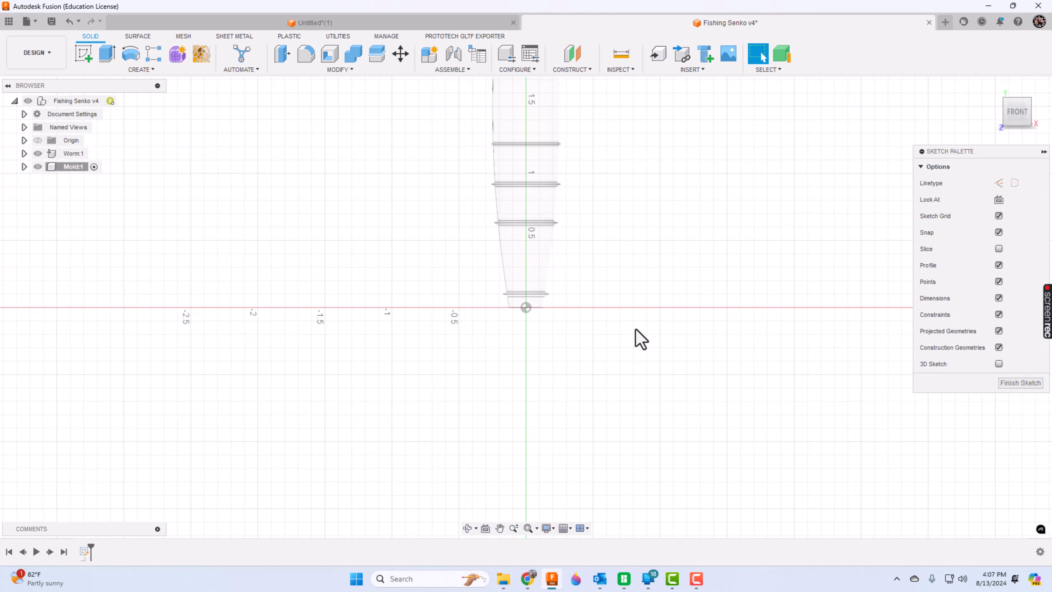
middle_drag(717, 178, 665, 256)
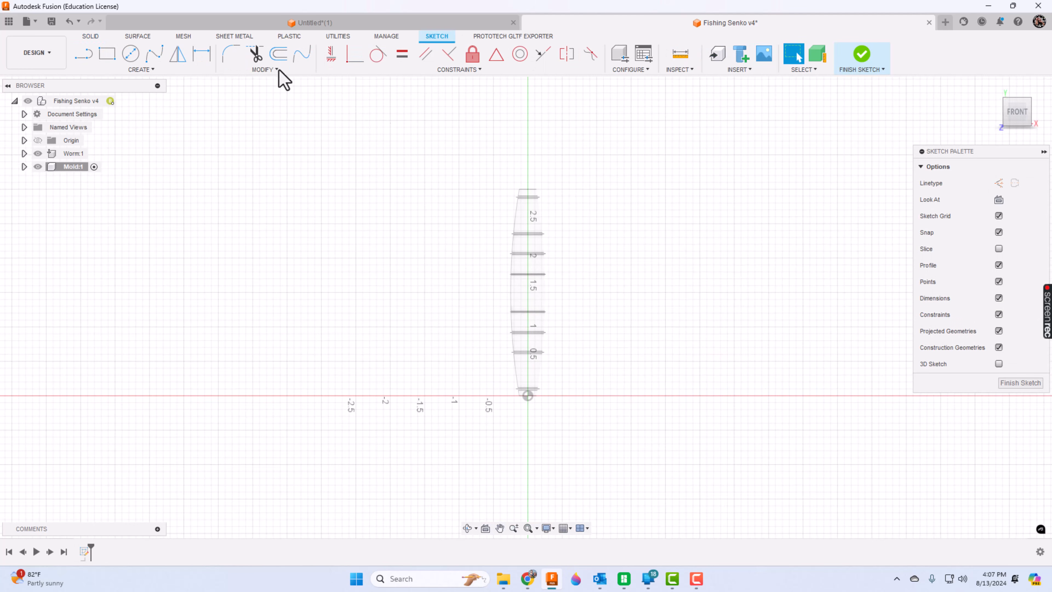
click(106, 54)
click(487, 182)
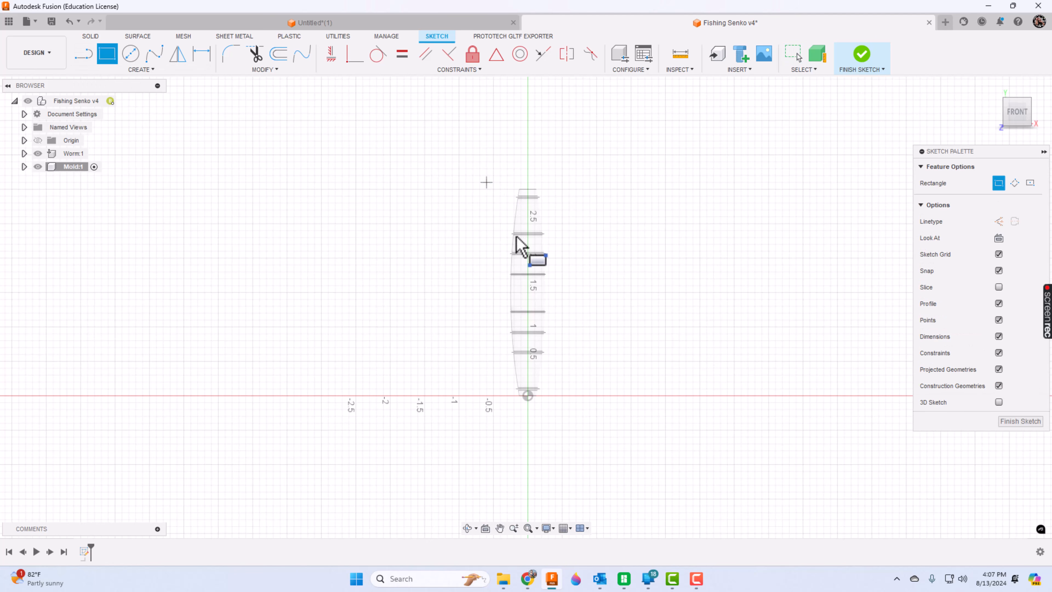
click(563, 409)
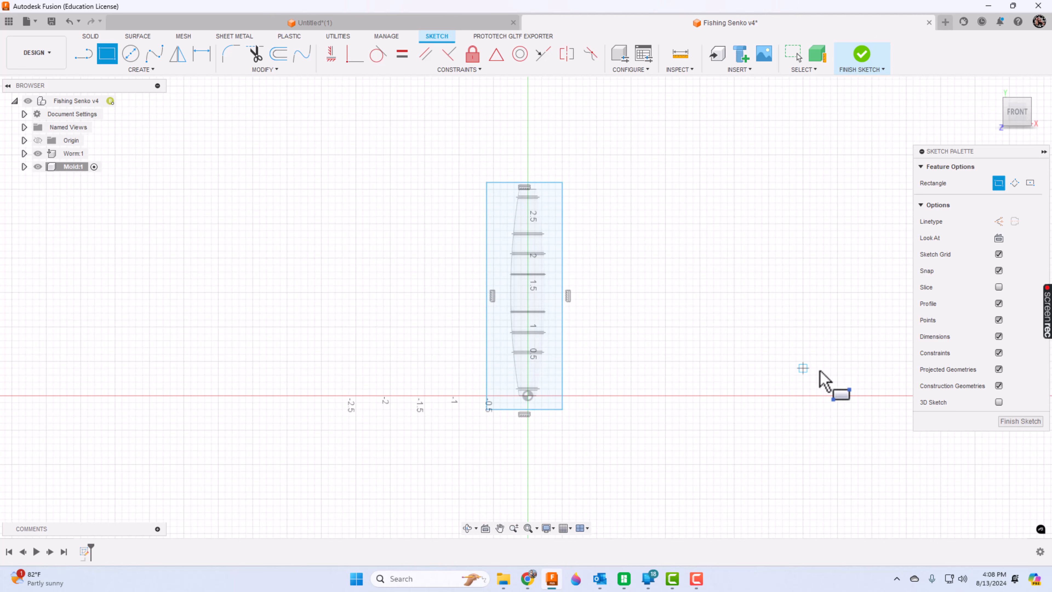
Step: Dimension both vertical sides of the rectangle 0.5 in from the origin
click(202, 53)
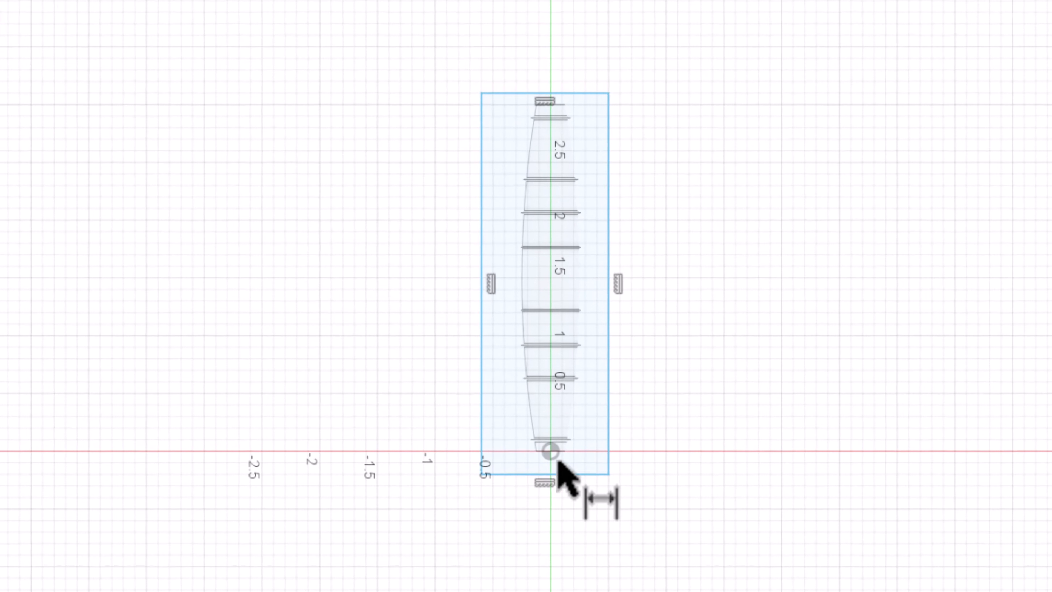
click(555, 459)
click(615, 483)
click(597, 548)
text(.5)
key(Return)
click(554, 459)
click(481, 484)
click(514, 555)
text(.5)
key(Return)
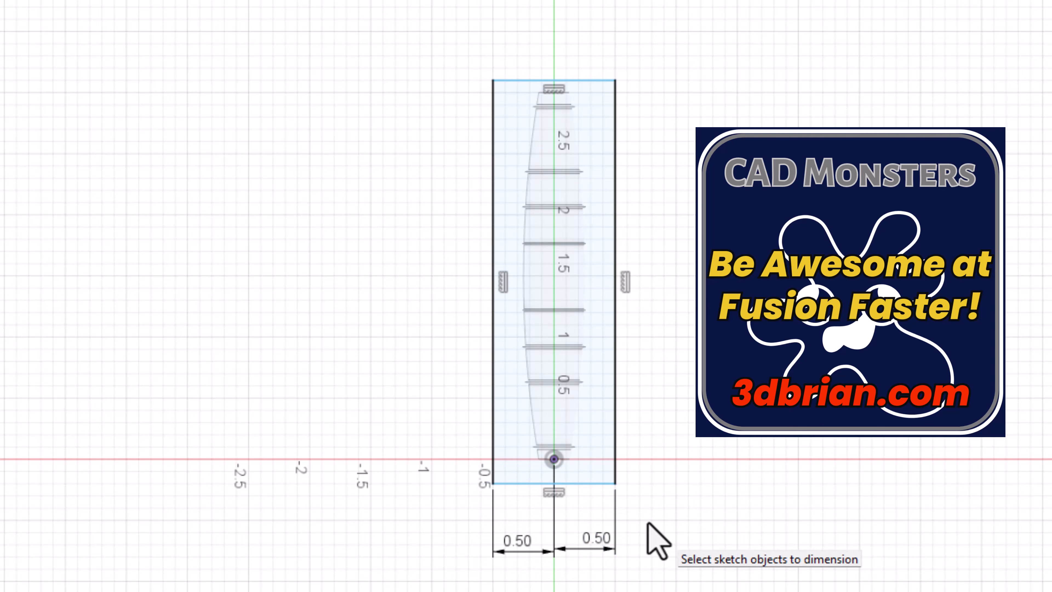
Step: Dimension the rectangle's bottom edge 0.2 in below the origin and its top edge 0.125 in above the worm's end, finishing the sketch
click(554, 458)
click(616, 483)
click(740, 480)
text(.)
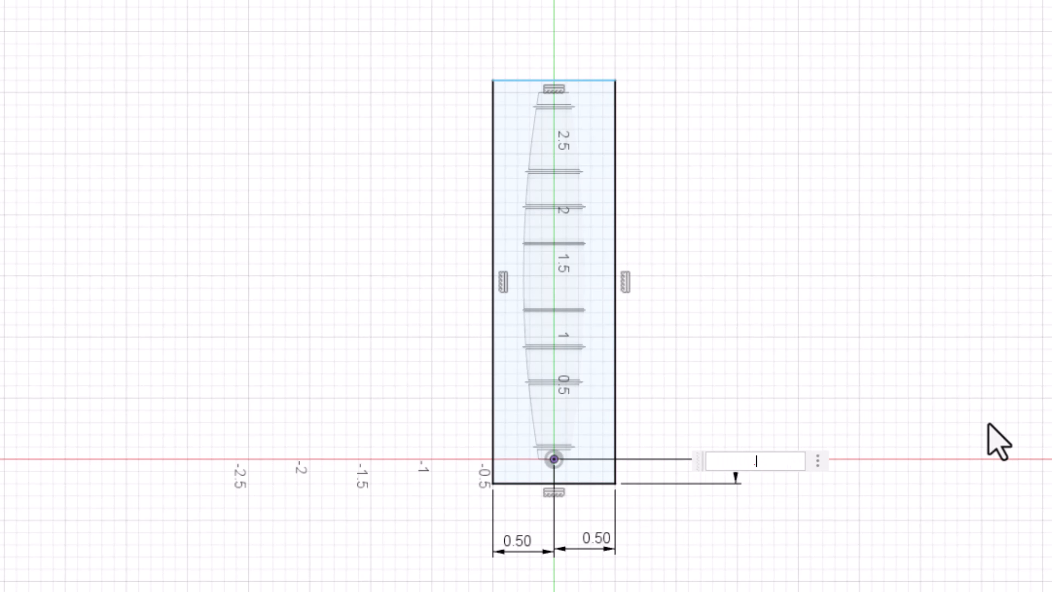
text(2)
key(Return)
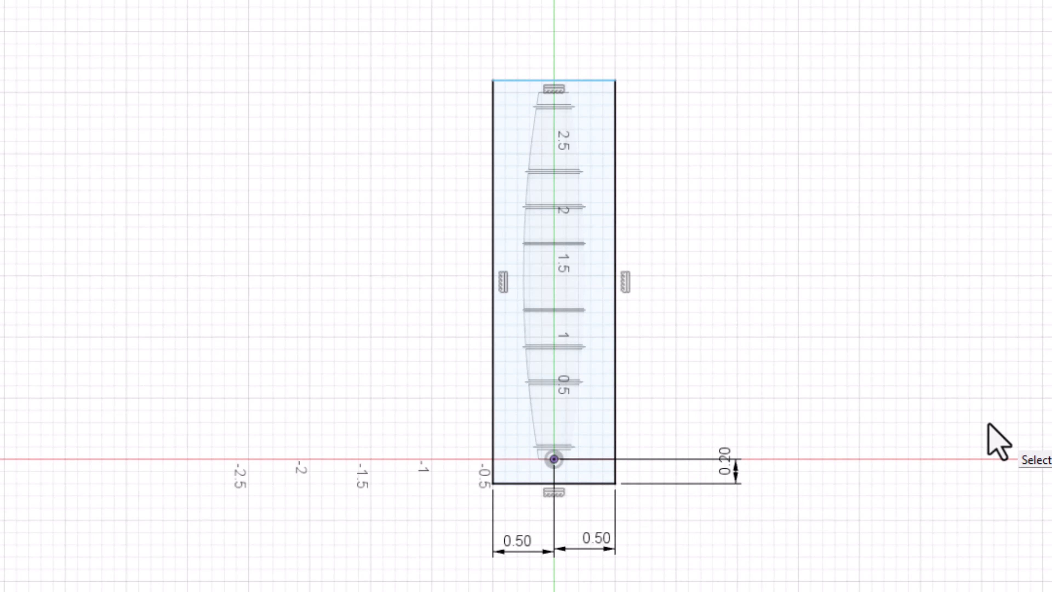
click(615, 80)
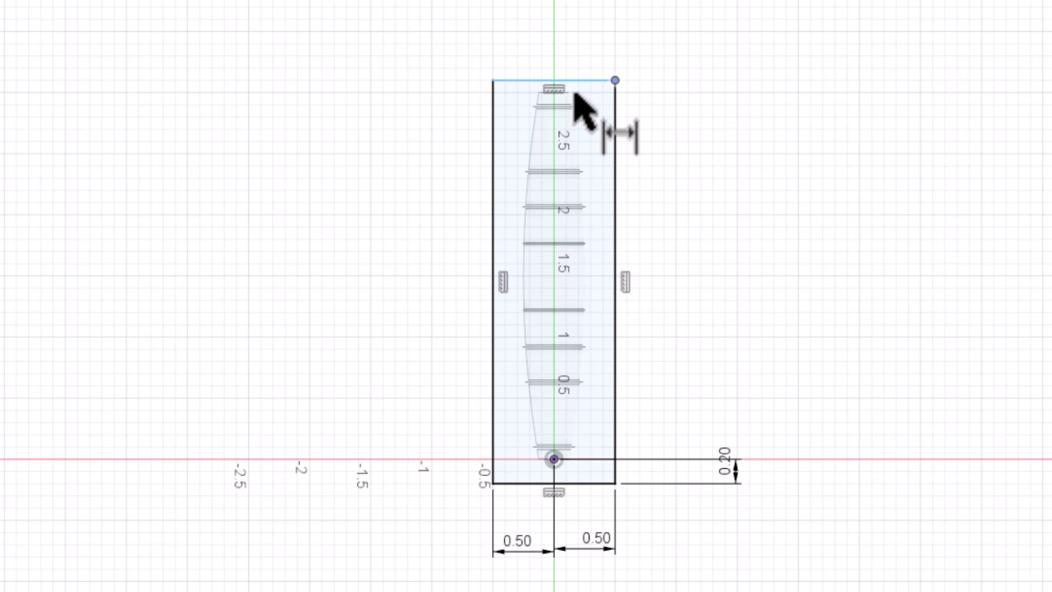
click(566, 93)
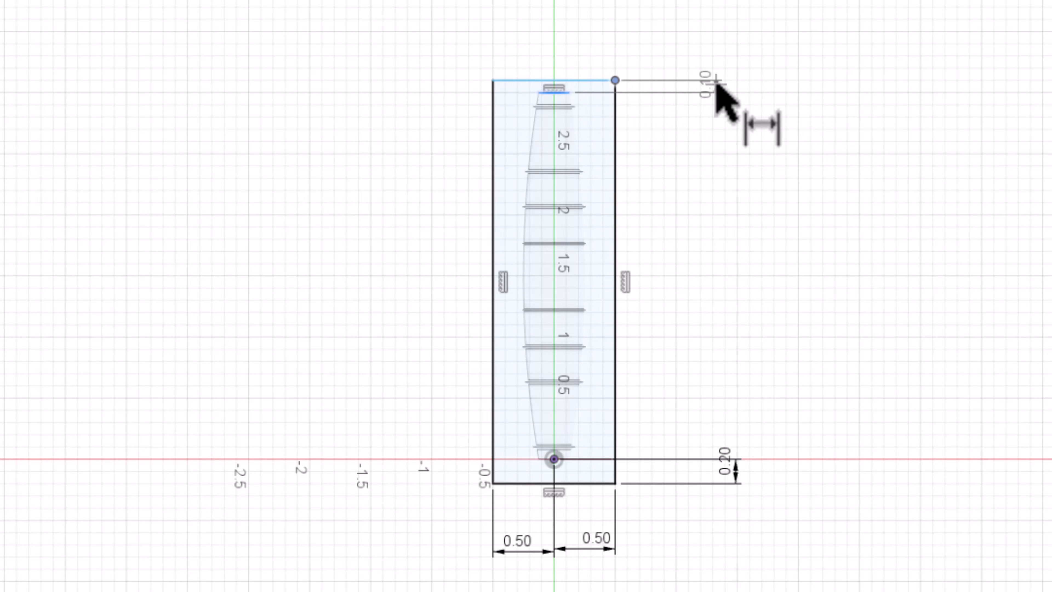
click(716, 97)
text(.125)
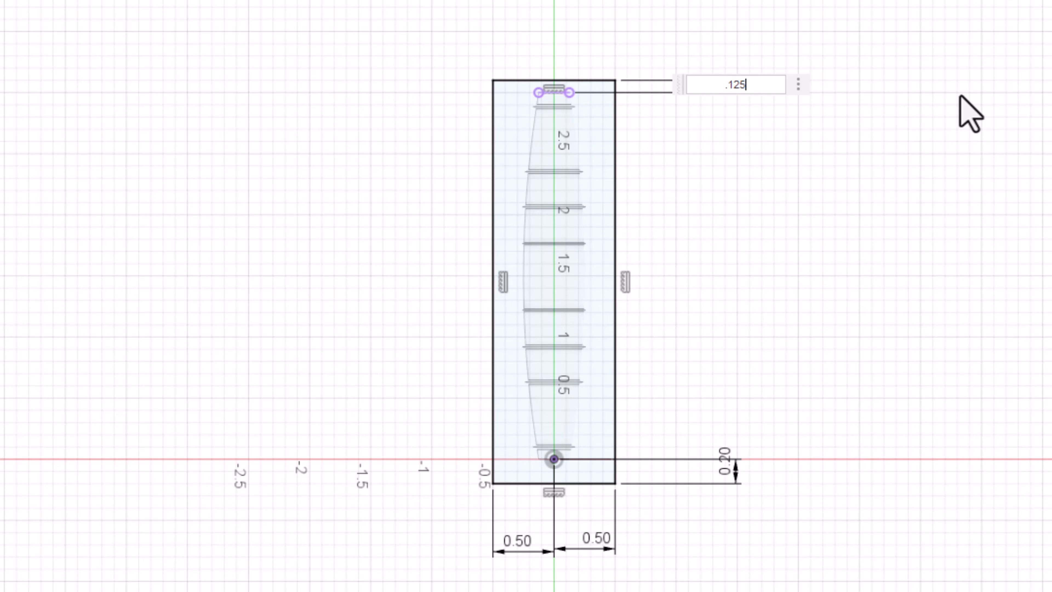
key(Return)
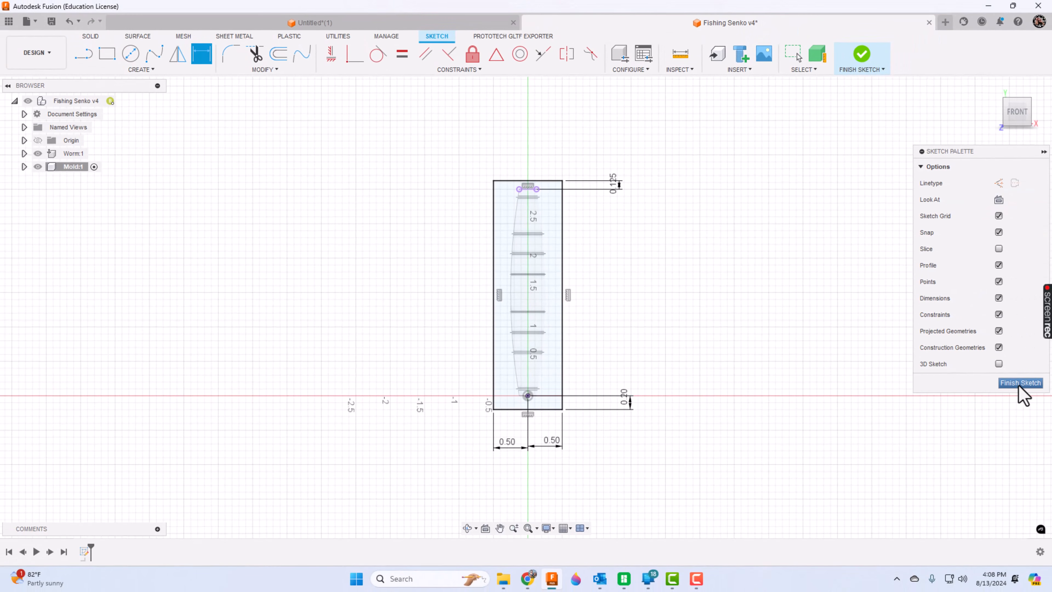
click(1020, 385)
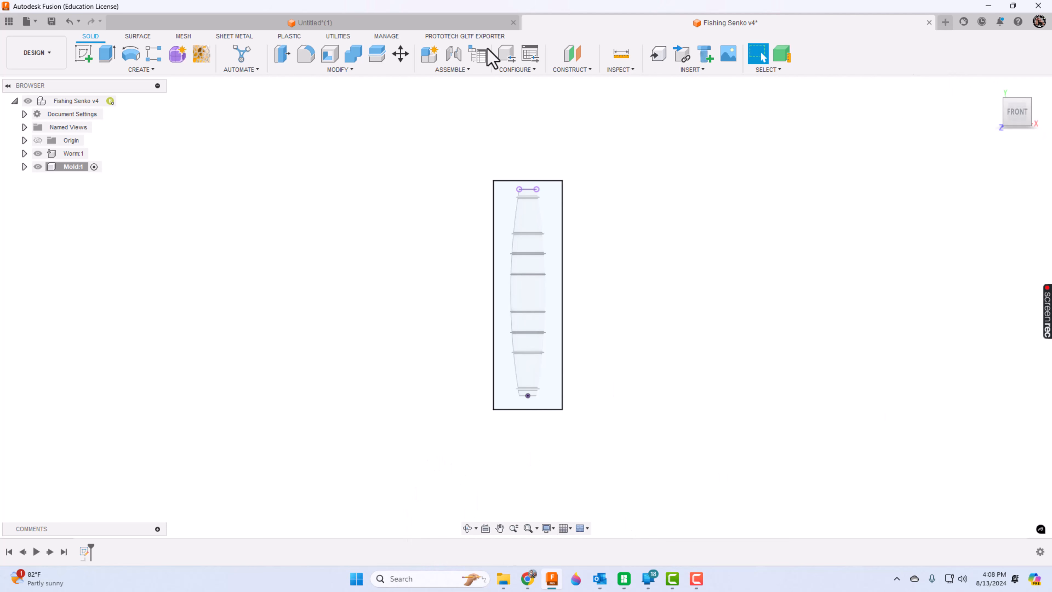
Step: Extrude the rectangle symmetrically 0.5 in to each side as a new body
click(106, 55)
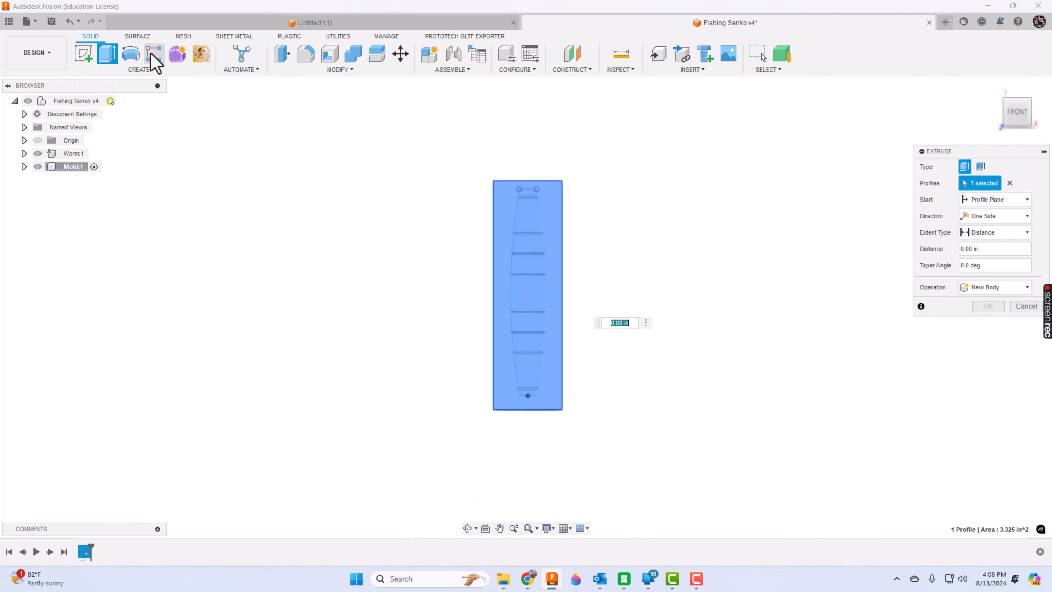
click(468, 527)
drag(584, 312, 481, 309)
key(Escape)
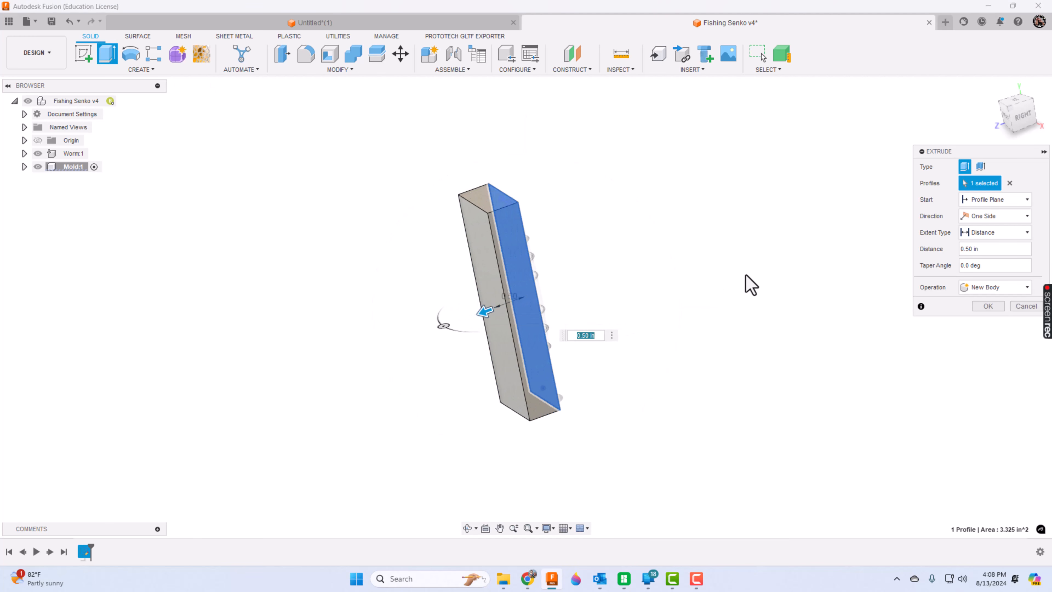
click(1005, 216)
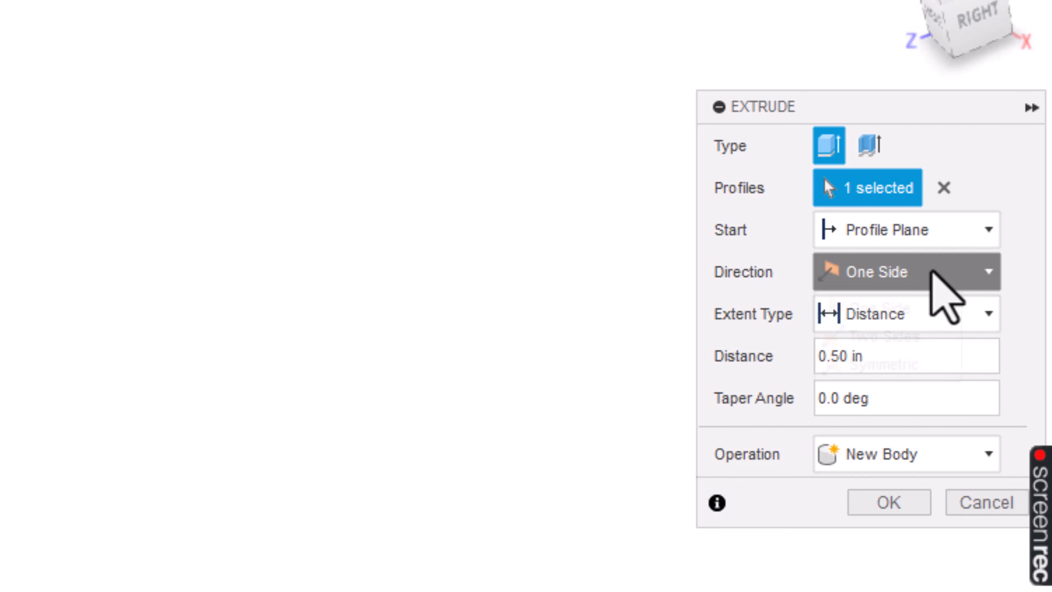
click(885, 367)
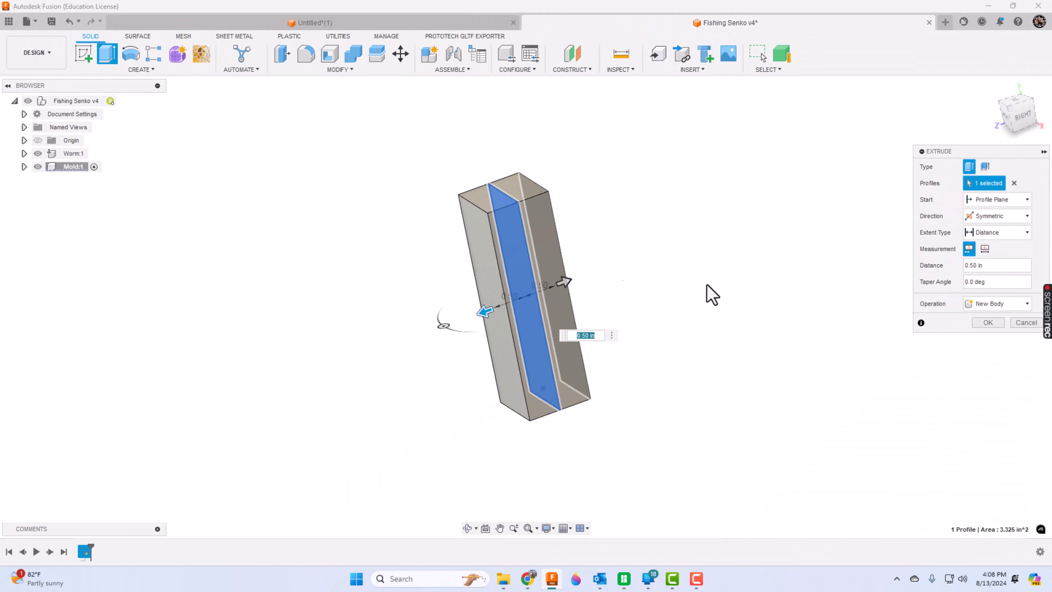
click(988, 322)
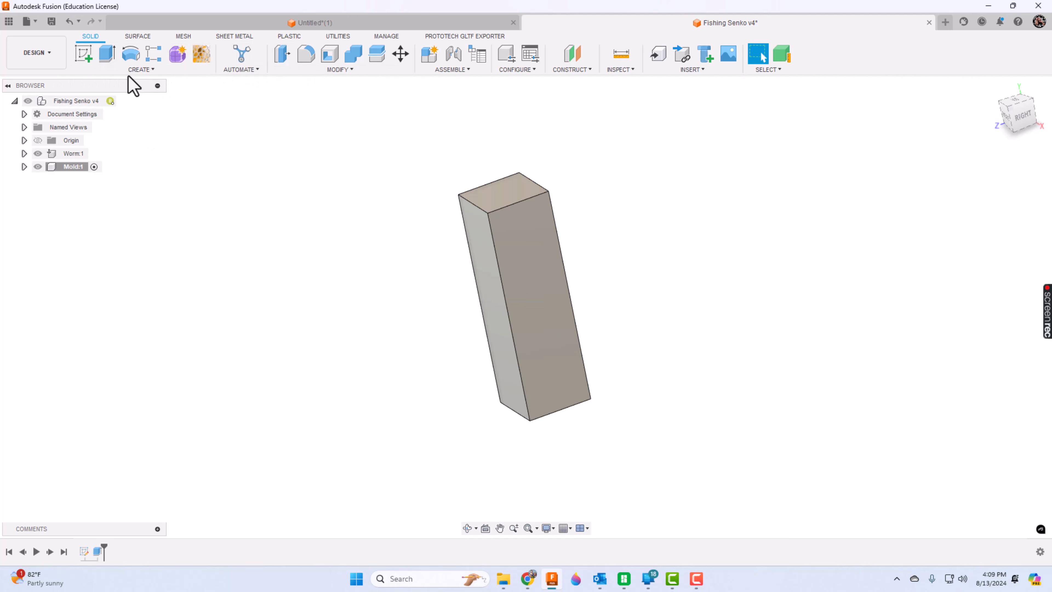
Step: Add a simple hole centred on the block's top face with a 0.25 in diameter, adjusting its depth
click(135, 67)
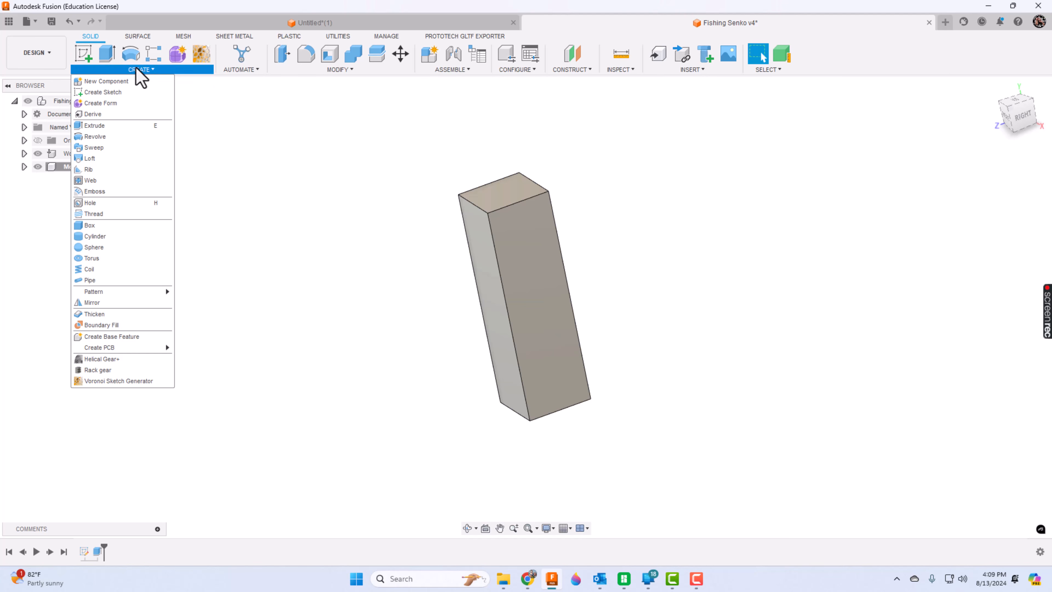
click(121, 203)
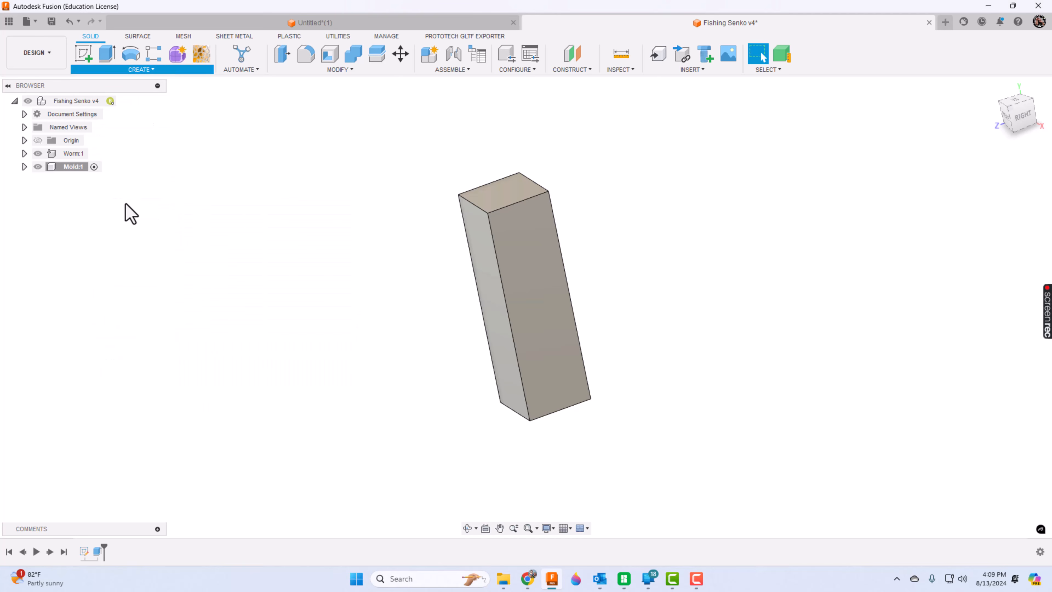
click(504, 204)
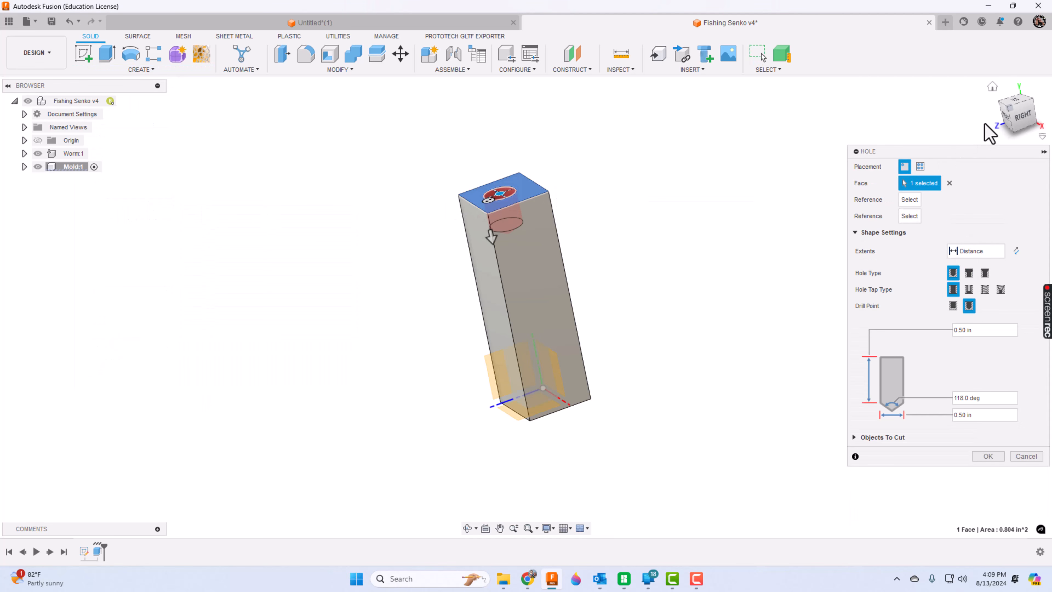
click(1016, 102)
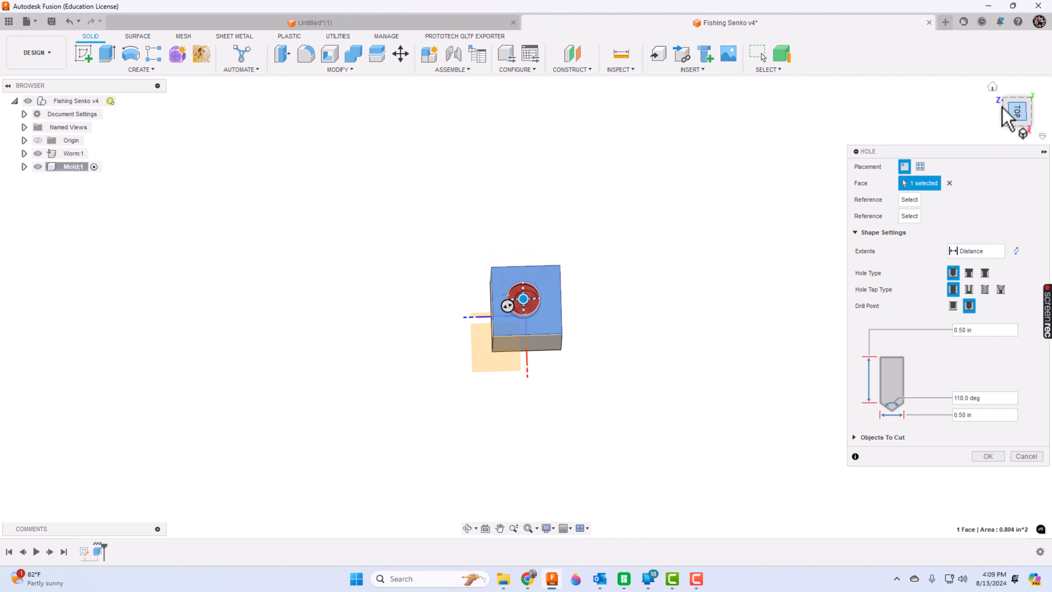
drag(524, 305, 532, 310)
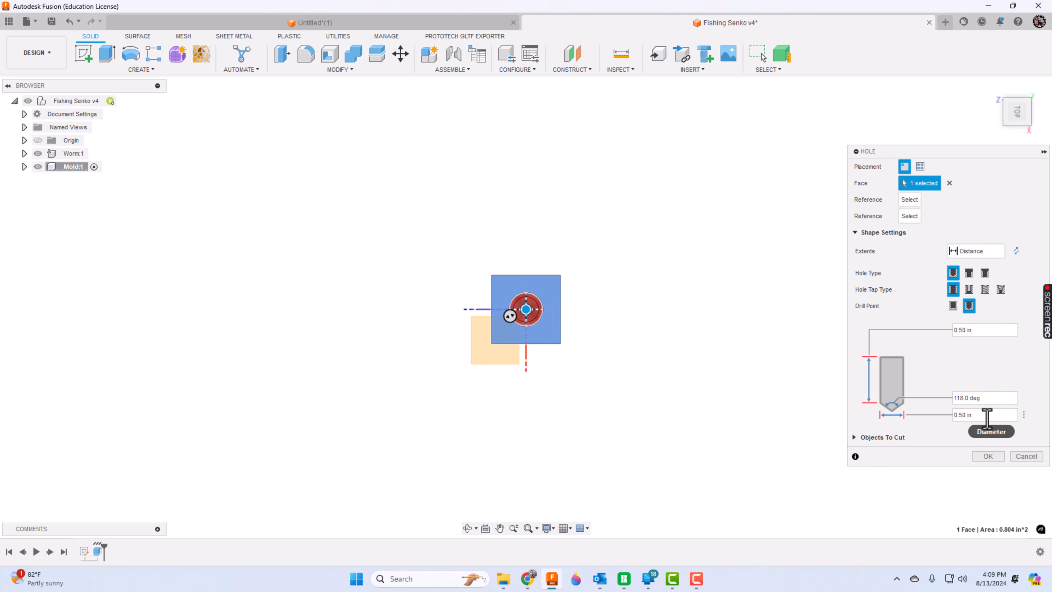
drag(979, 415, 944, 416)
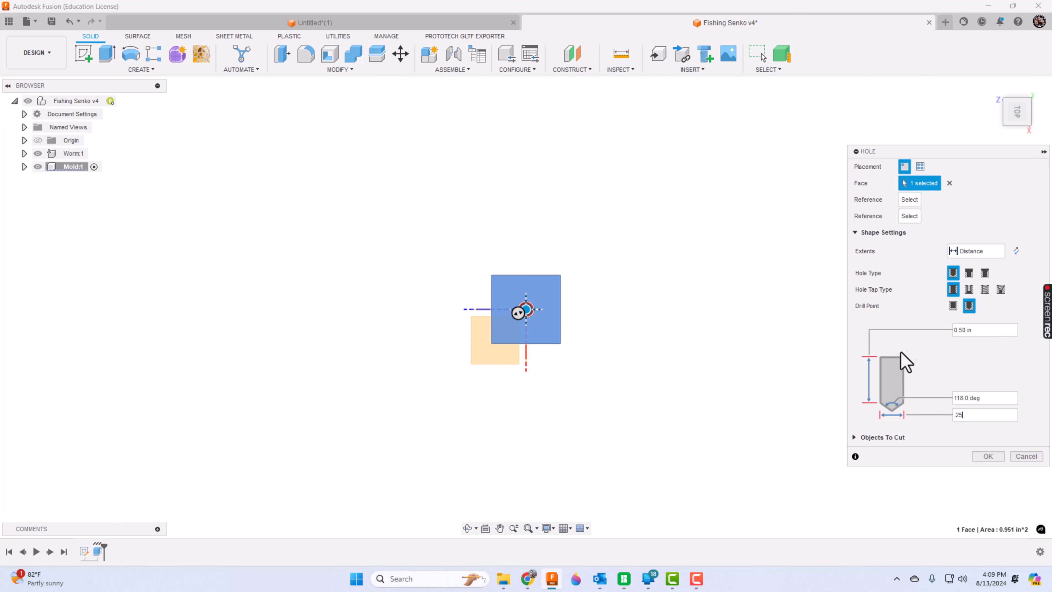
drag(984, 330, 931, 335)
click(988, 456)
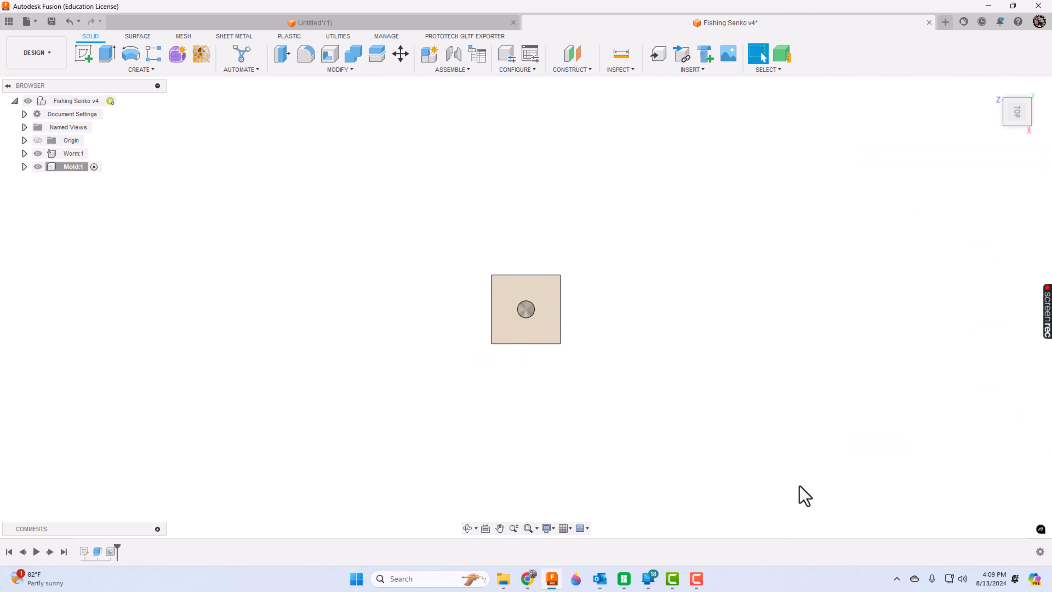
Step: Cut the worm's shape out of the mold block with Combine, hiding the mold to pick the worm and showing it again
shift+middle_drag(547, 513, 443, 470)
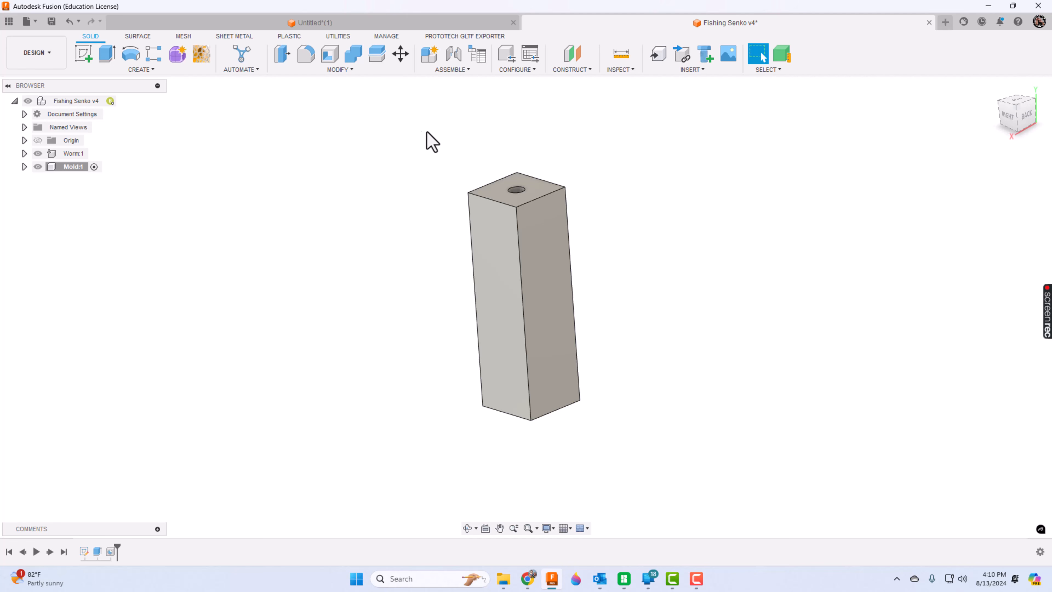
click(339, 68)
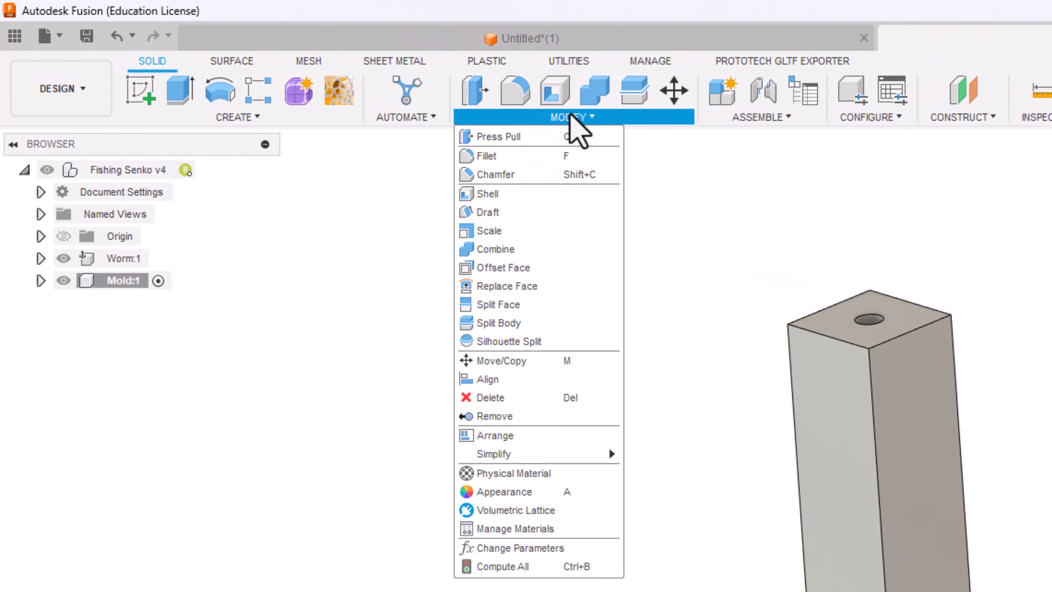
click(498, 250)
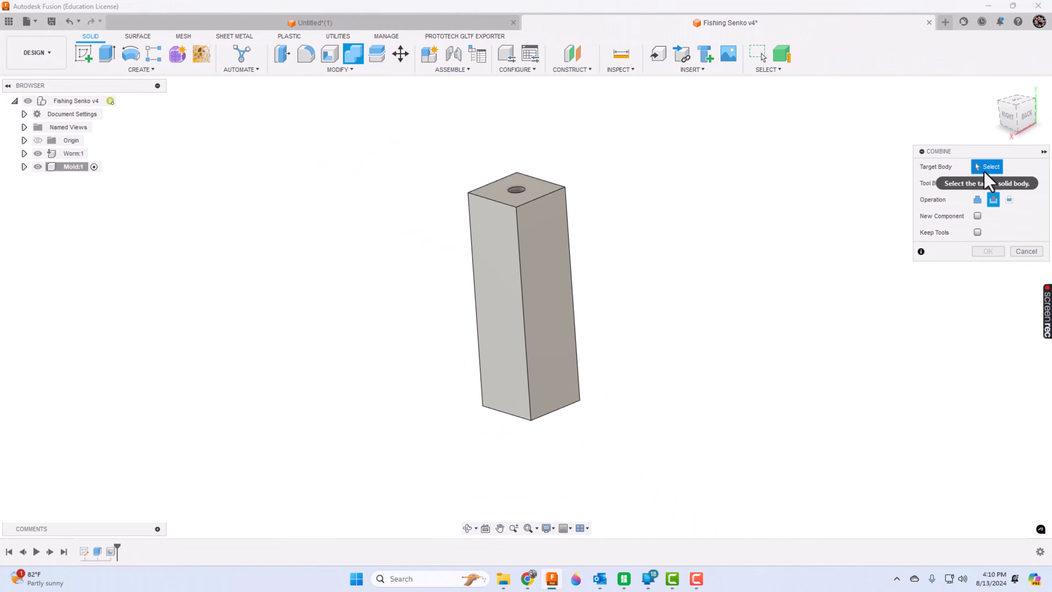
click(533, 234)
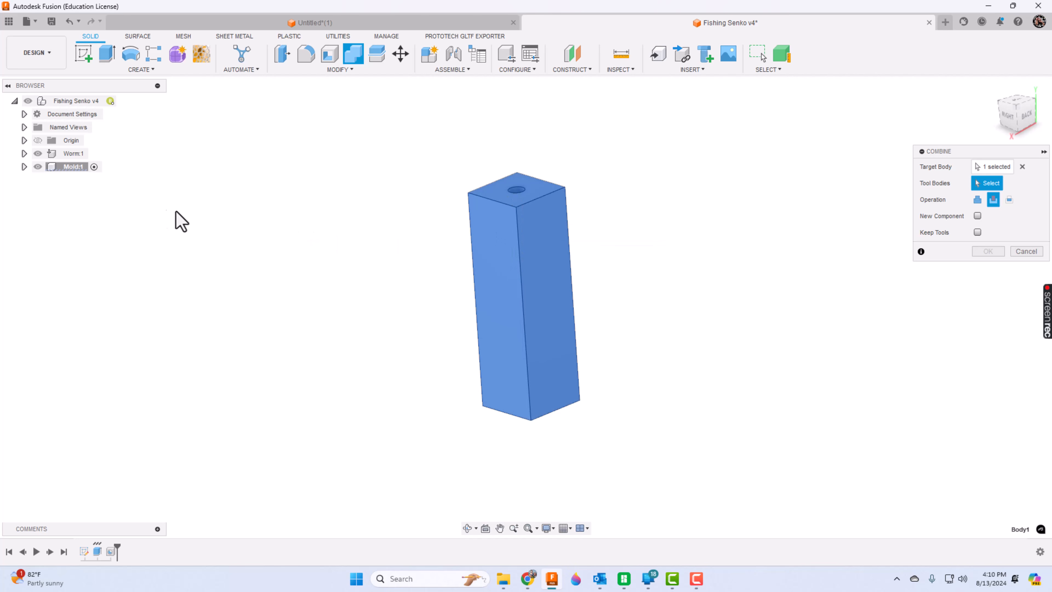
click(38, 166)
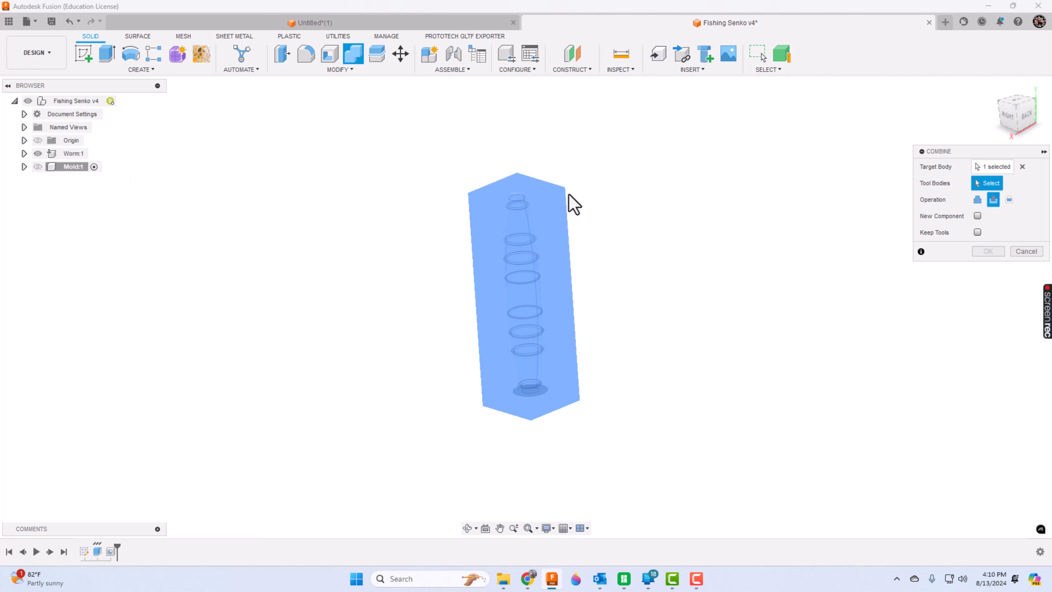
click(512, 251)
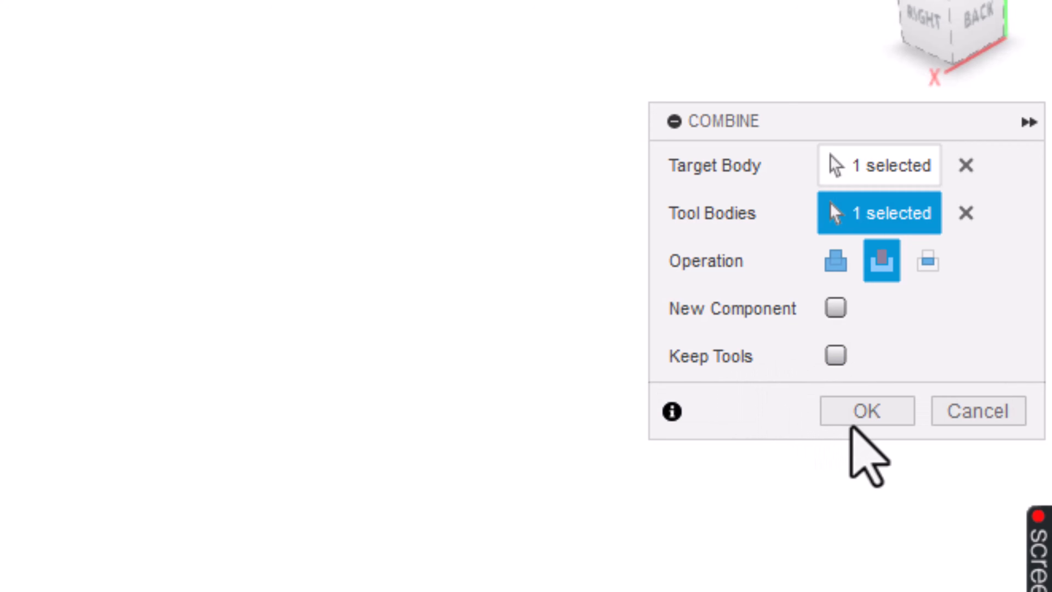
click(857, 411)
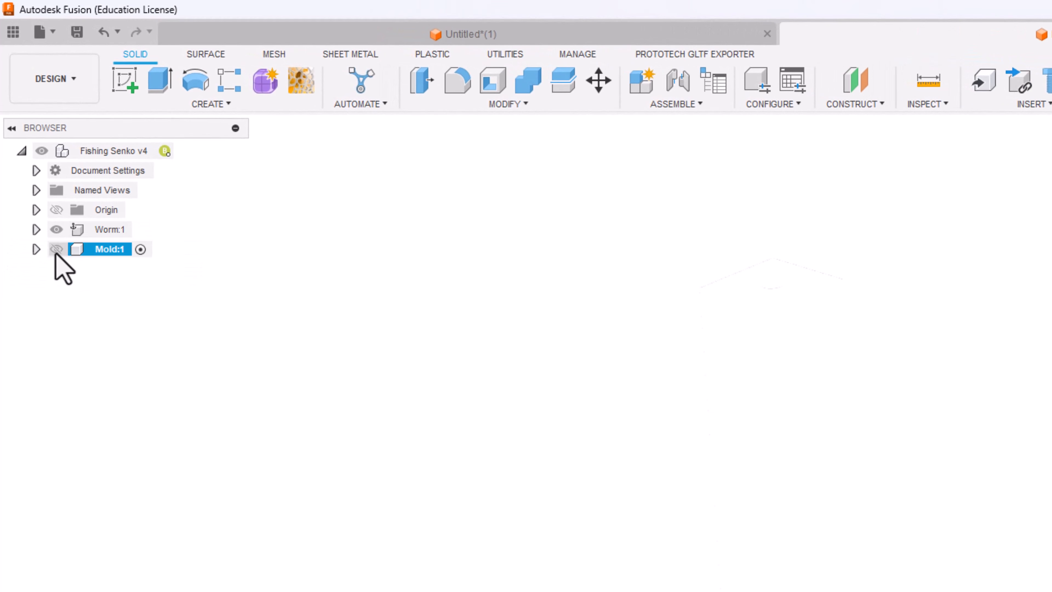
click(57, 249)
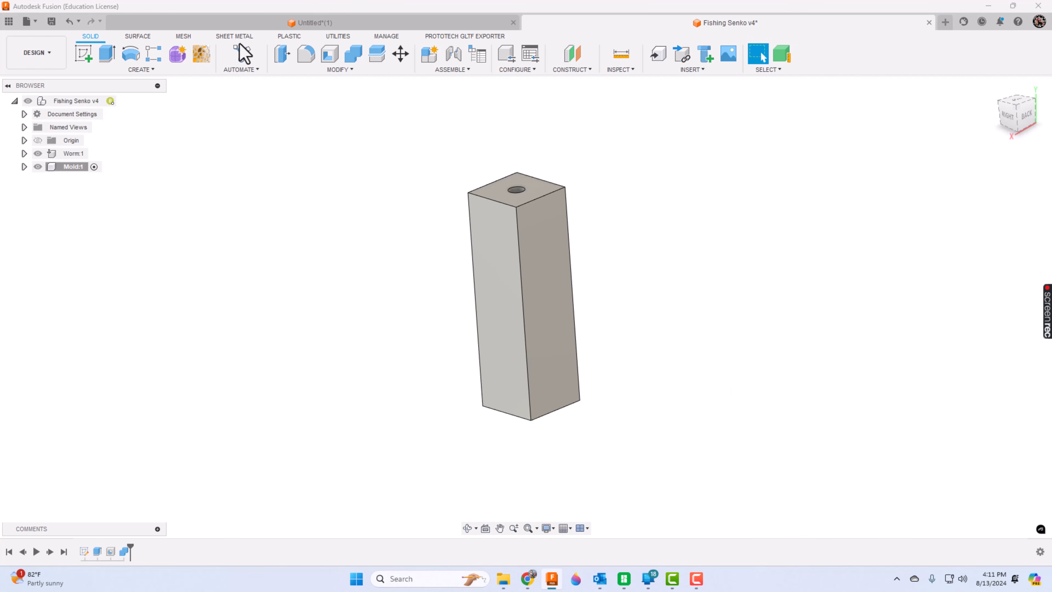
Step: Show the origin planes and split the mold block body in two along the YZ plane
click(24, 140)
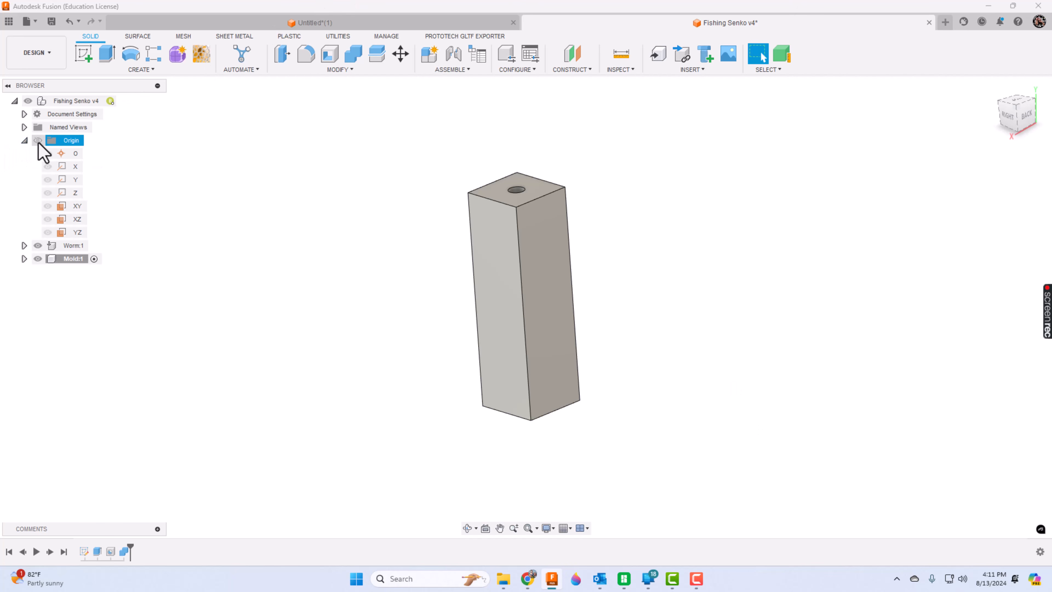
click(38, 141)
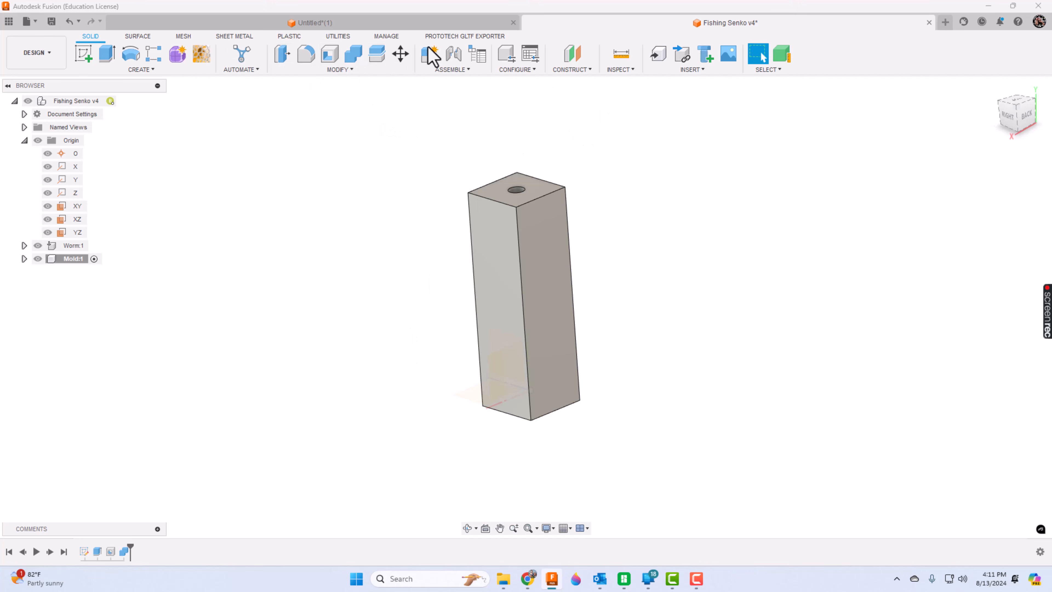
click(359, 71)
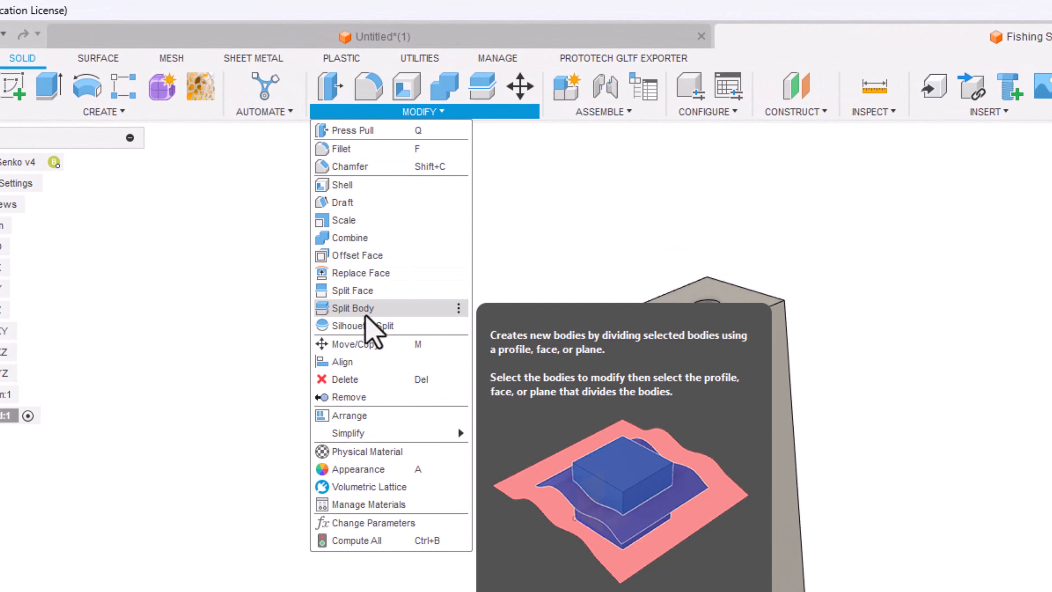
click(365, 314)
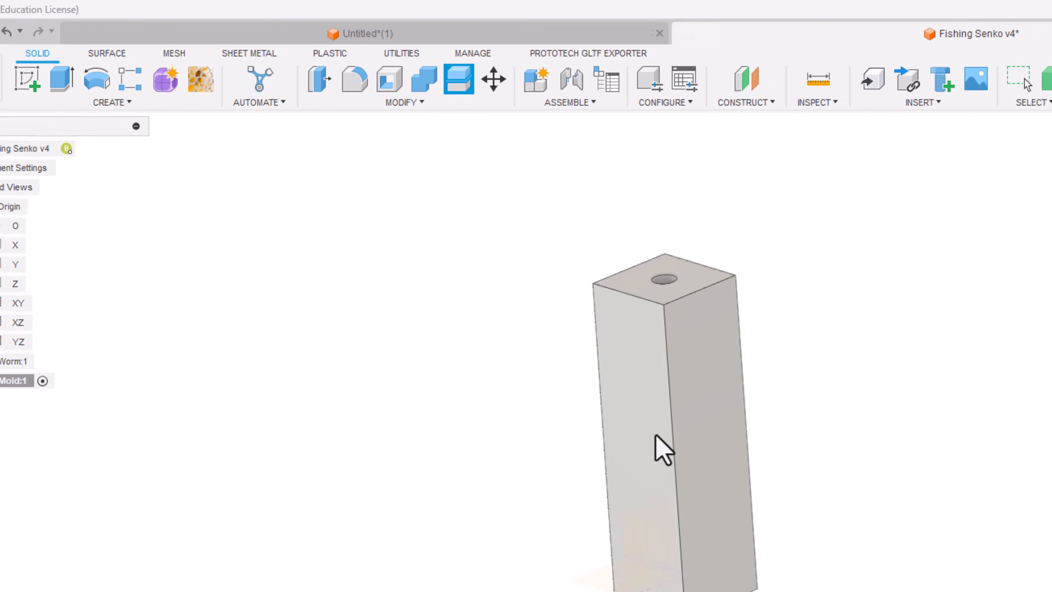
click(538, 253)
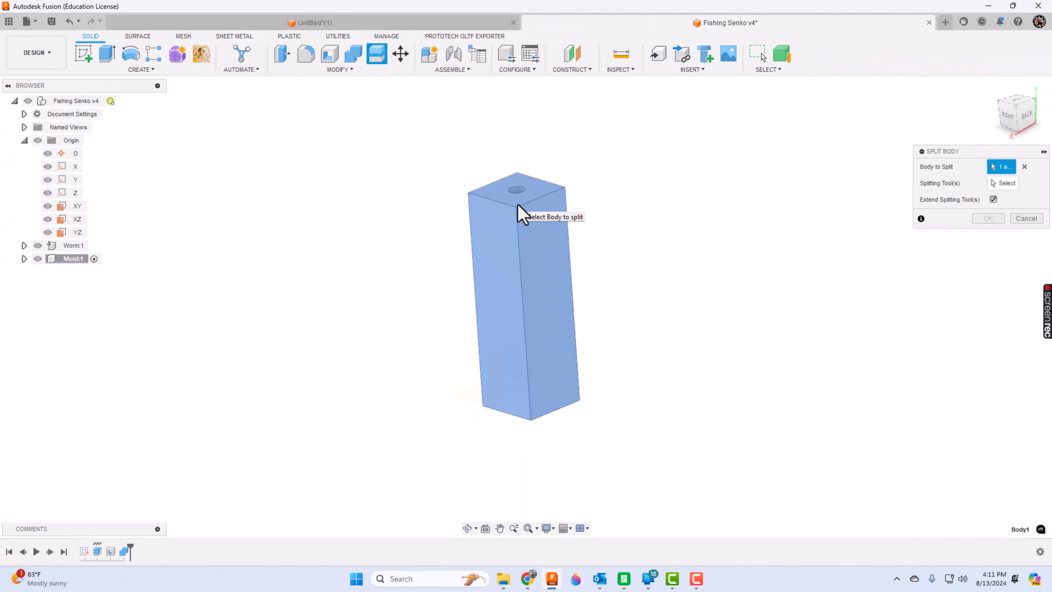
click(1003, 183)
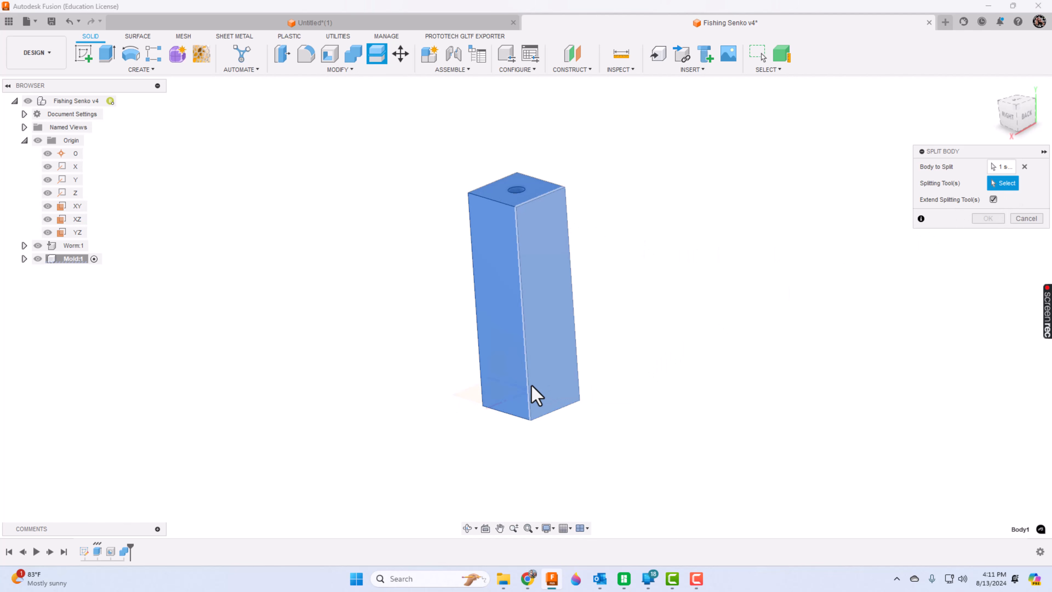
click(467, 528)
drag(529, 383, 474, 364)
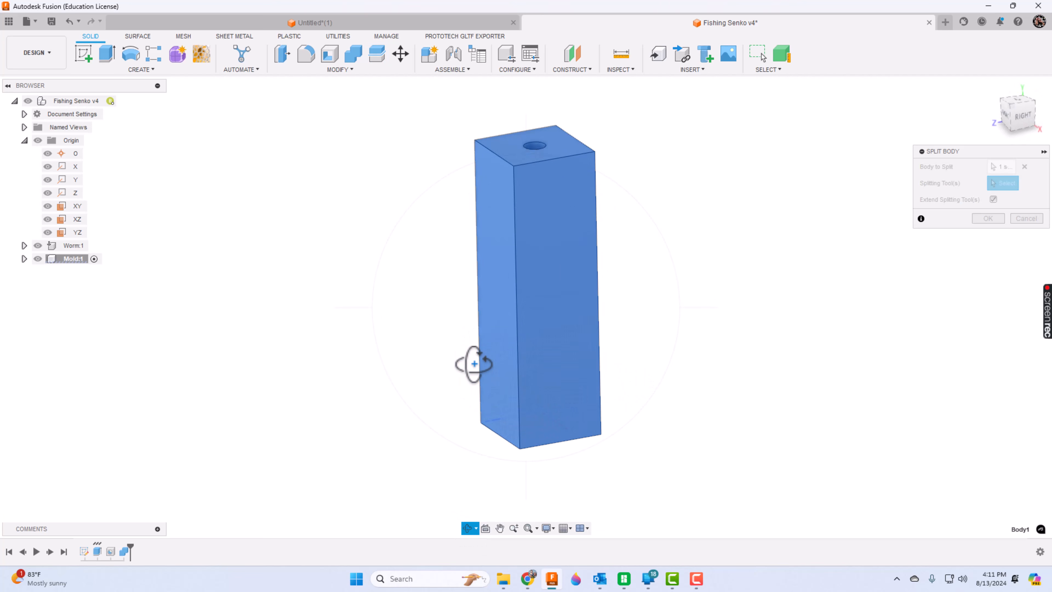
scroll(474, 364, down, 3)
key(Escape)
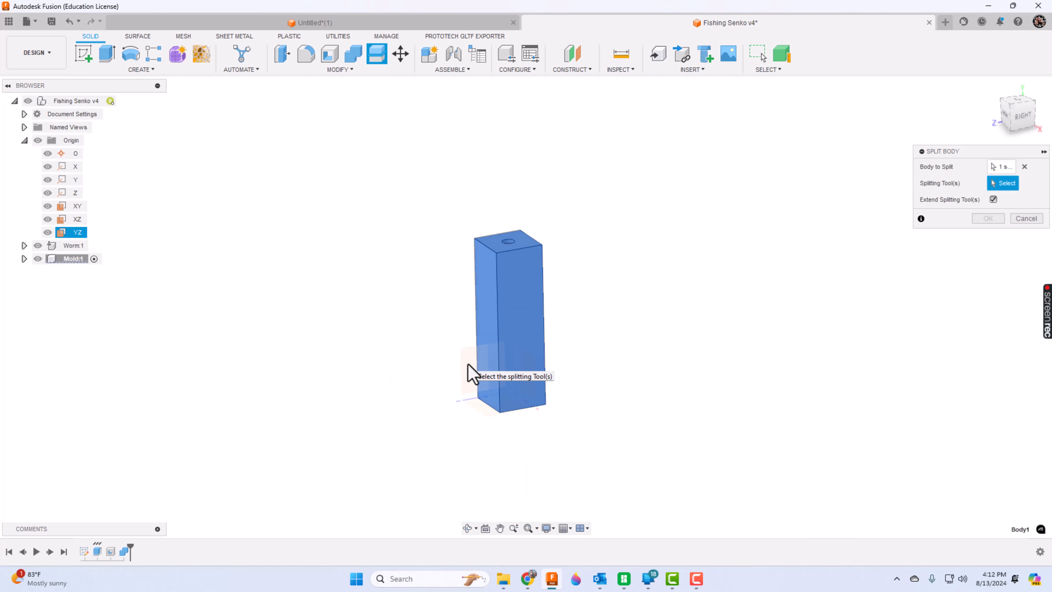
click(468, 366)
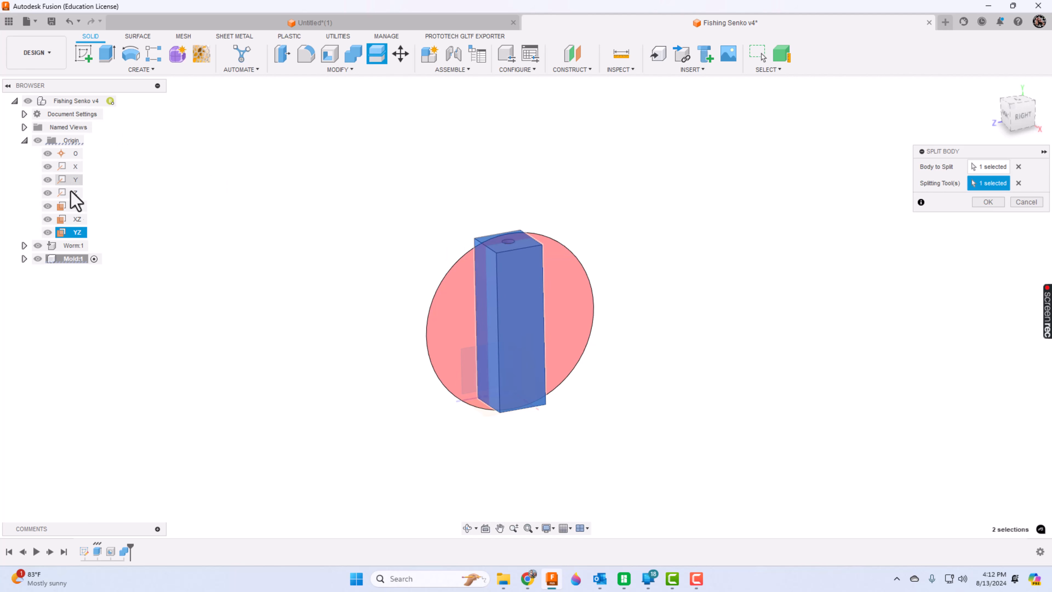
click(993, 203)
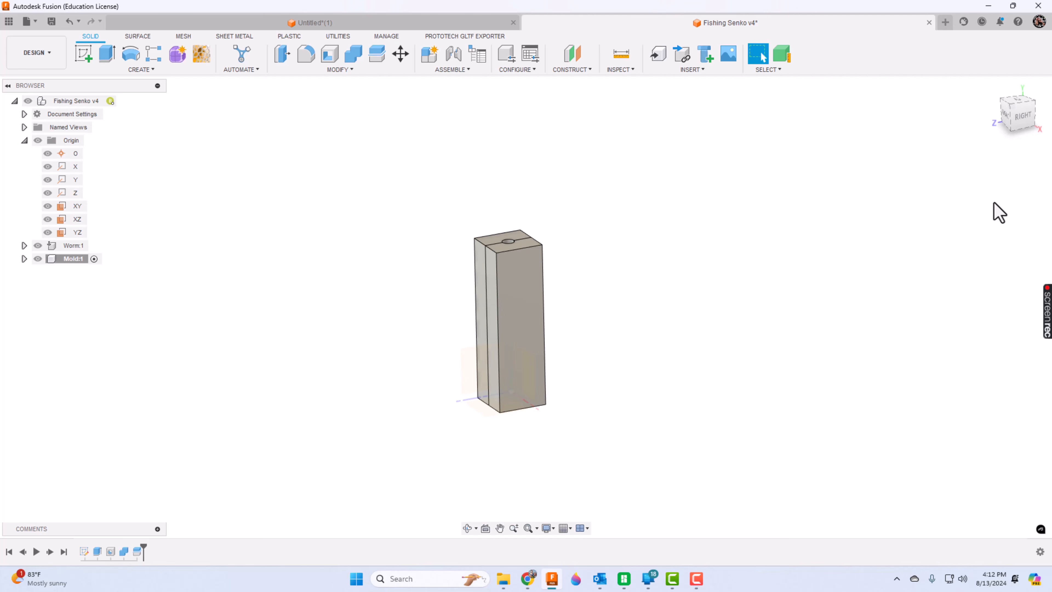
Step: Create a separate component from each of the mold's two bodies, Body1 and Body2
click(466, 530)
drag(546, 352, 643, 347)
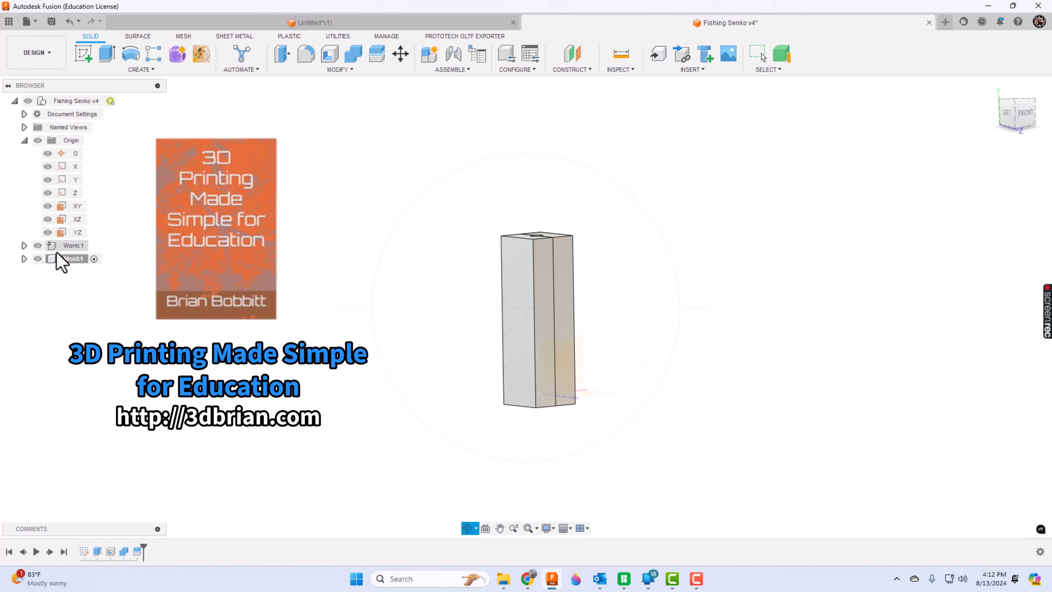
key(Escape)
click(24, 258)
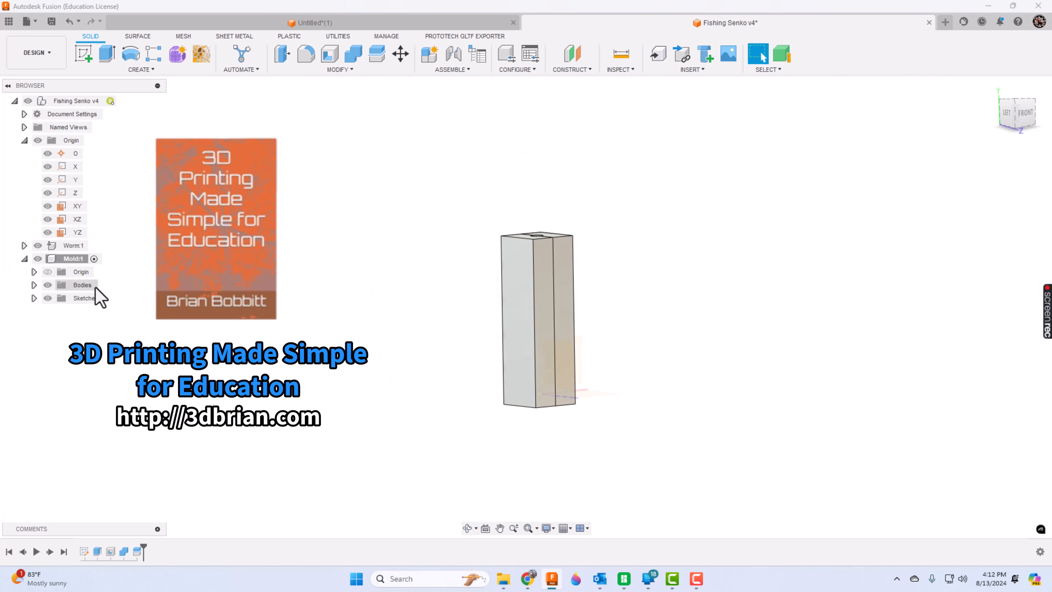
click(34, 284)
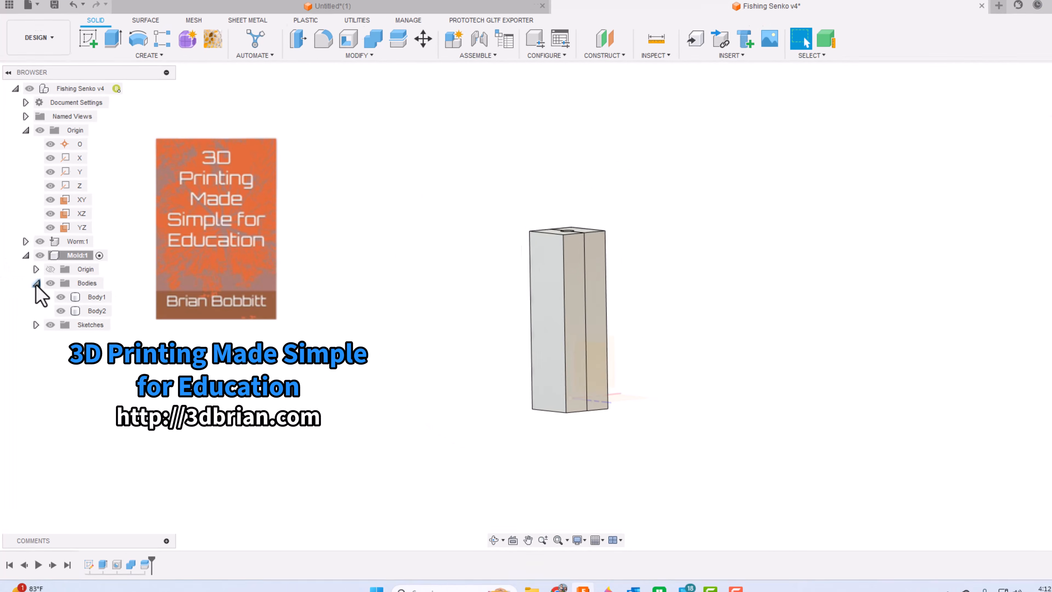
right_click(227, 277)
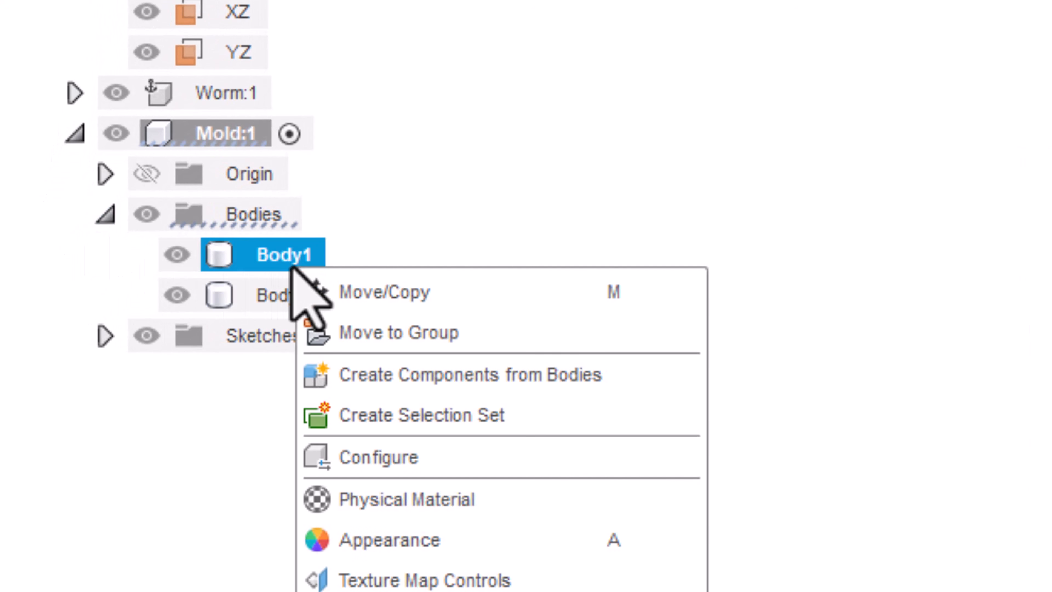
click(373, 375)
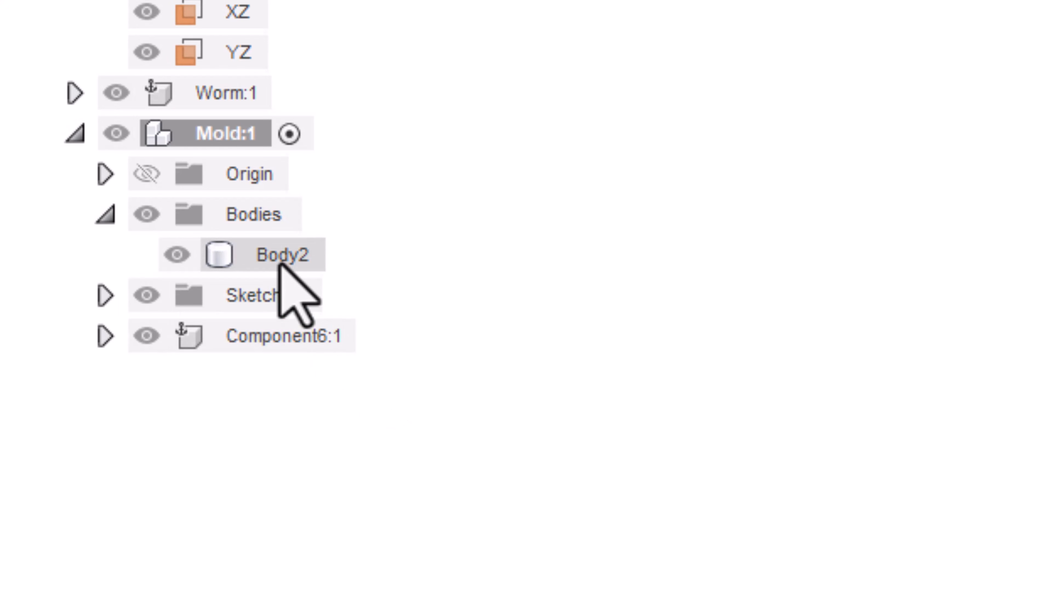
right_click(274, 257)
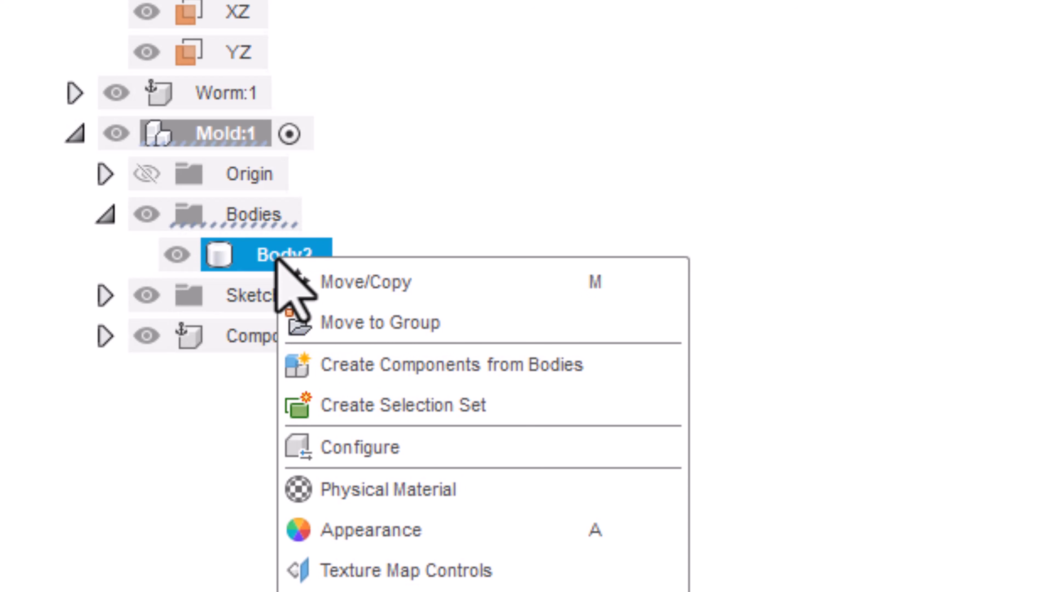
click(358, 370)
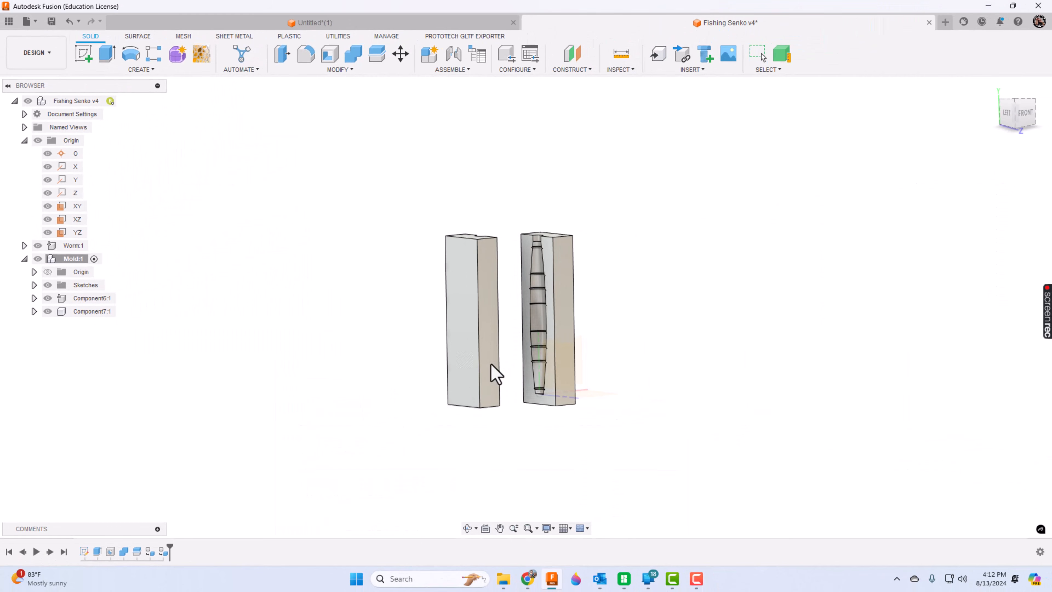
Step: Move the two mold halves apart in the view to inspect the worm cavity inside
drag(491, 365, 407, 368)
drag(563, 352, 666, 349)
drag(566, 337, 599, 336)
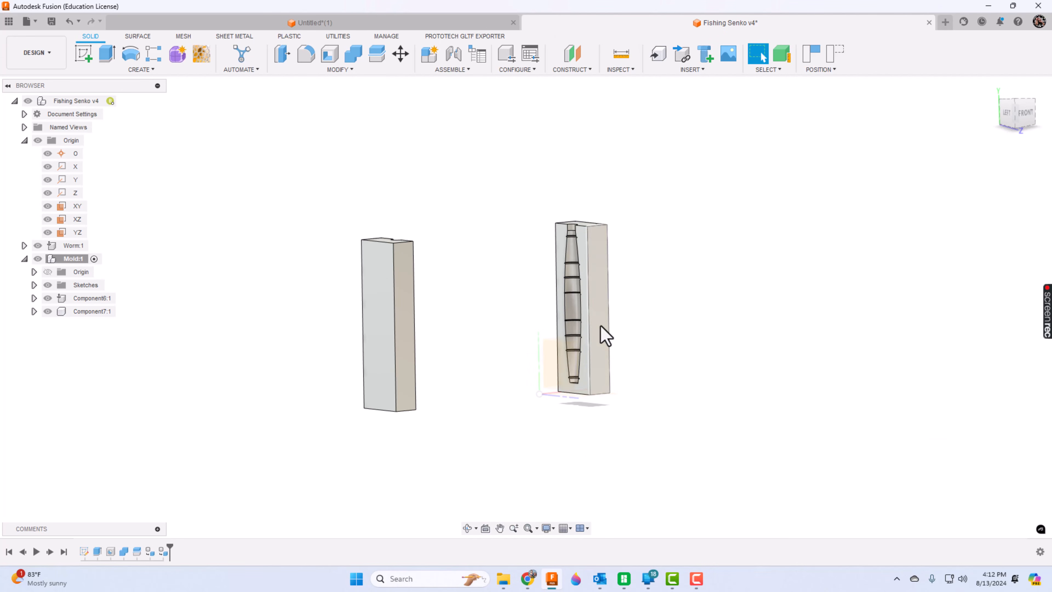
click(468, 528)
drag(559, 375, 529, 500)
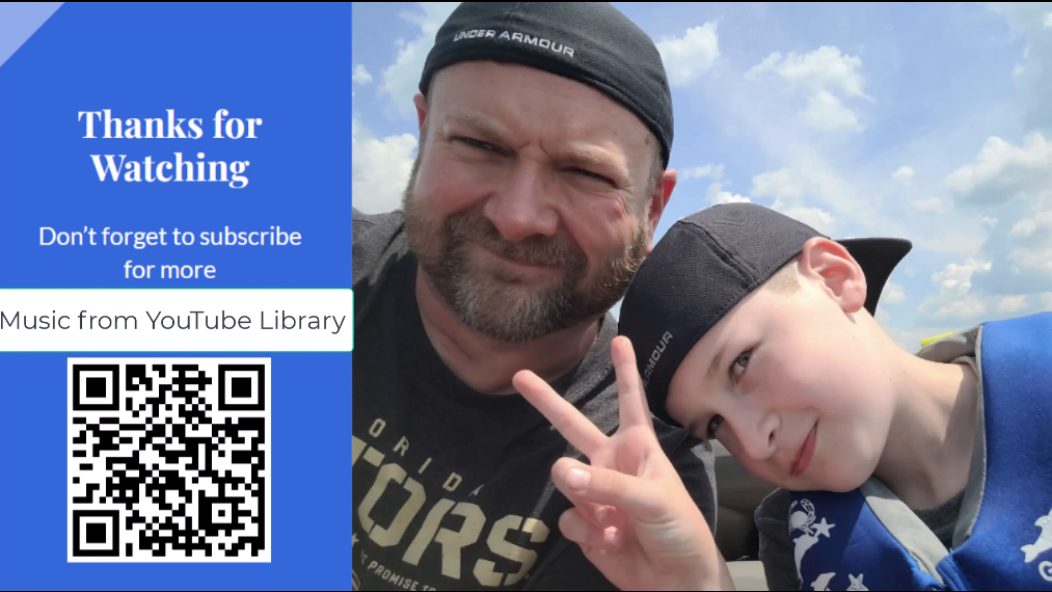